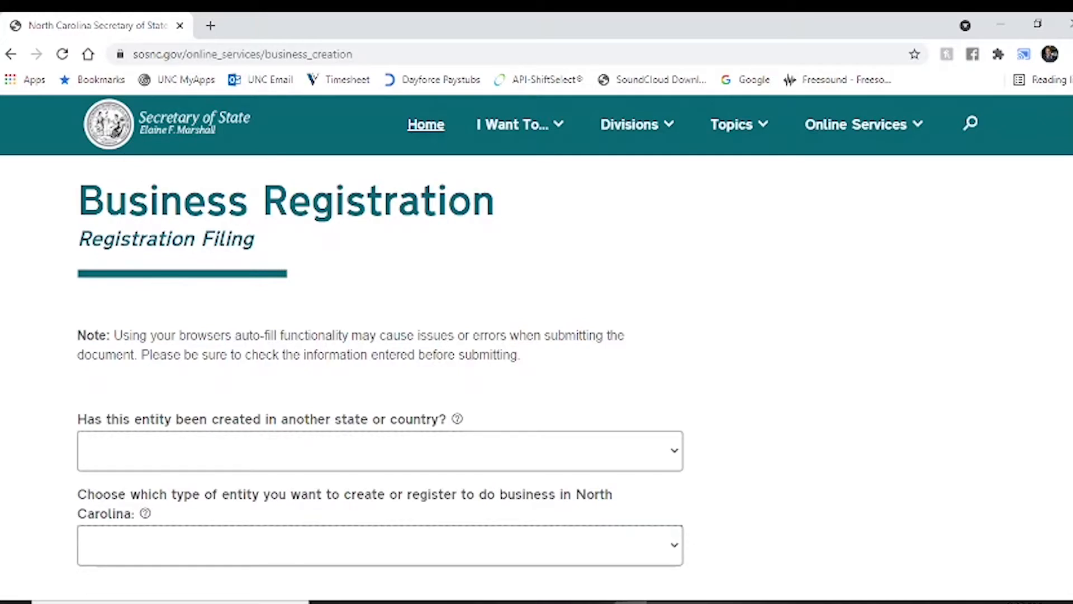
# - Scroll down the Business Registration filing form to reach the entity questions
pyautogui.scroll(-2, 1050, 323)
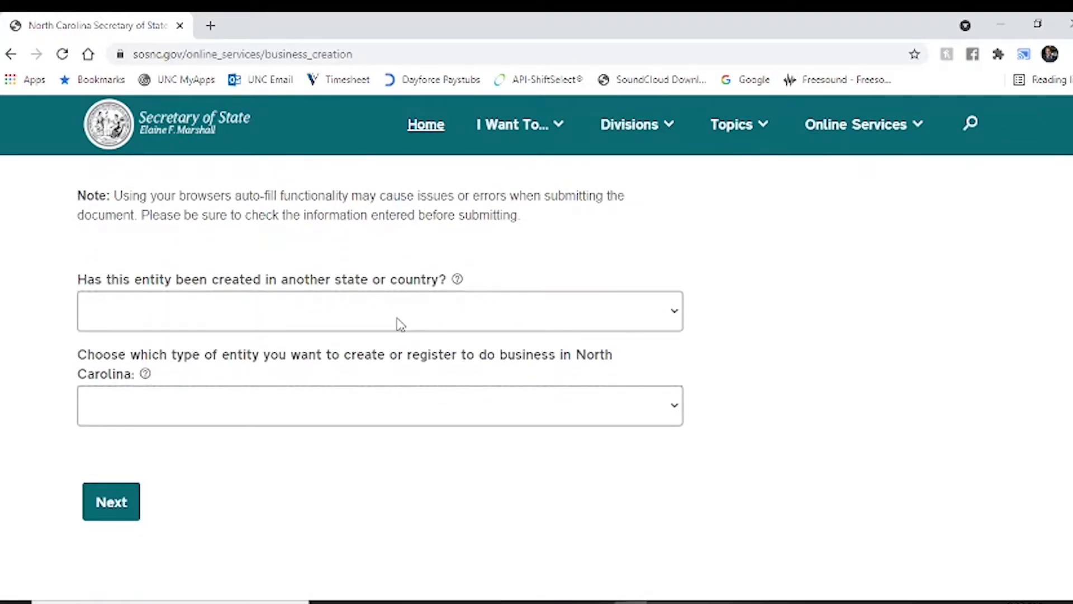
# - Answer No to out-of-state formation and choose Limited Liability Company as the entity type
pyautogui.click(399, 323)
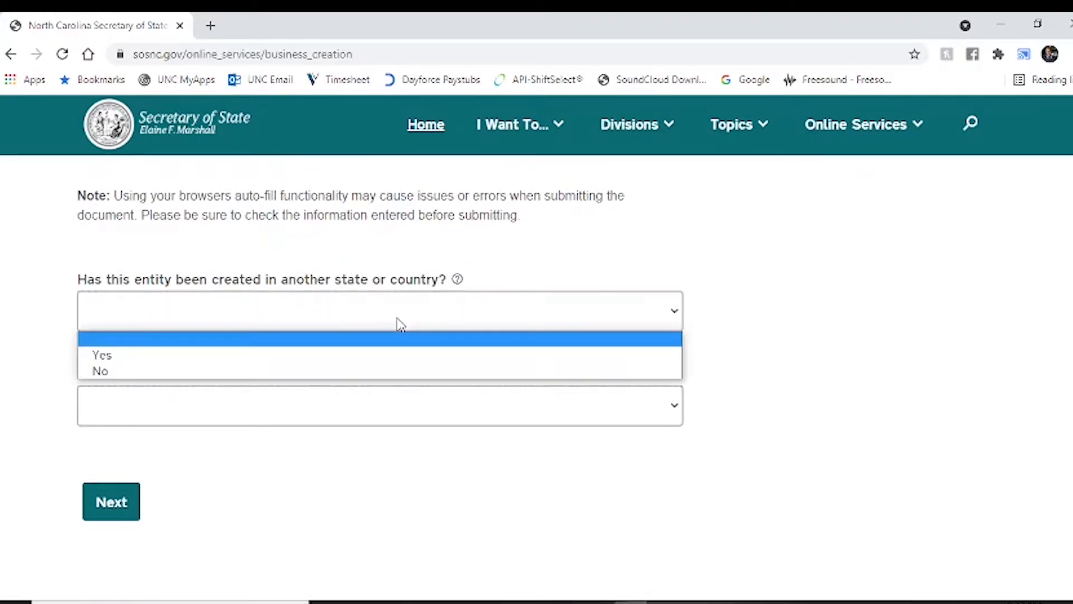
pyautogui.click(300, 371)
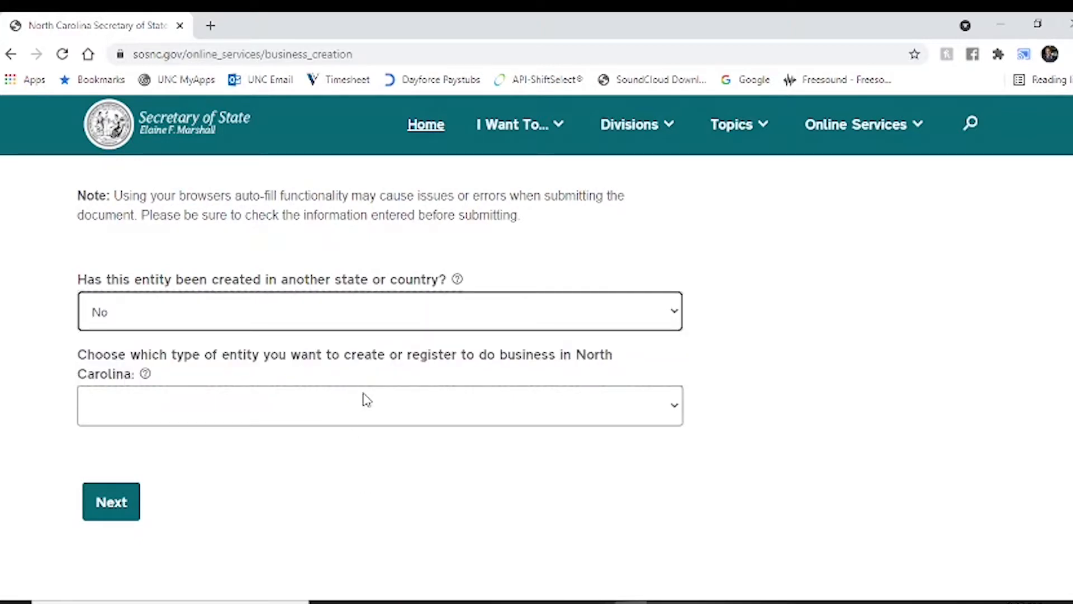
pyautogui.click(374, 410)
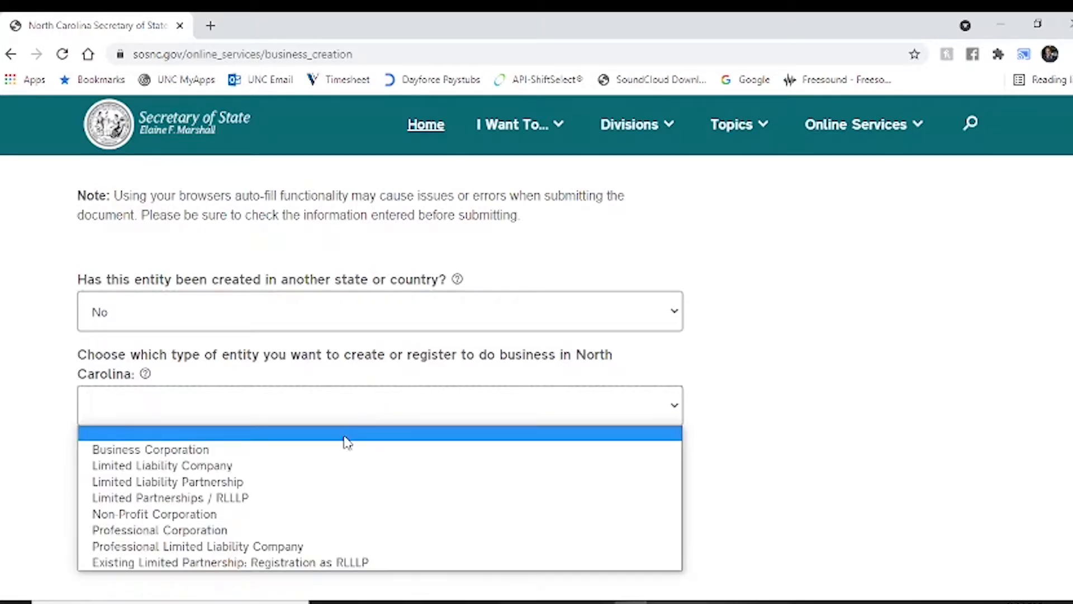
pyautogui.click(303, 466)
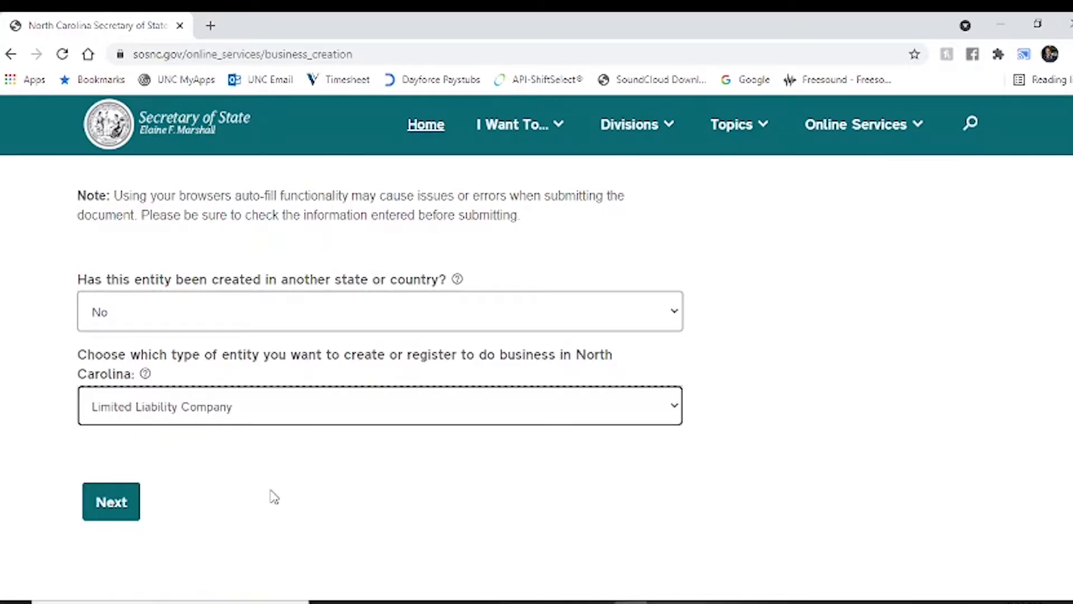
pyautogui.click(112, 502)
# - Enter the proposed business name, append the LLC suffix after validation, and submit it
pyautogui.click(283, 292)
pyautogui.write('Pinkney ')
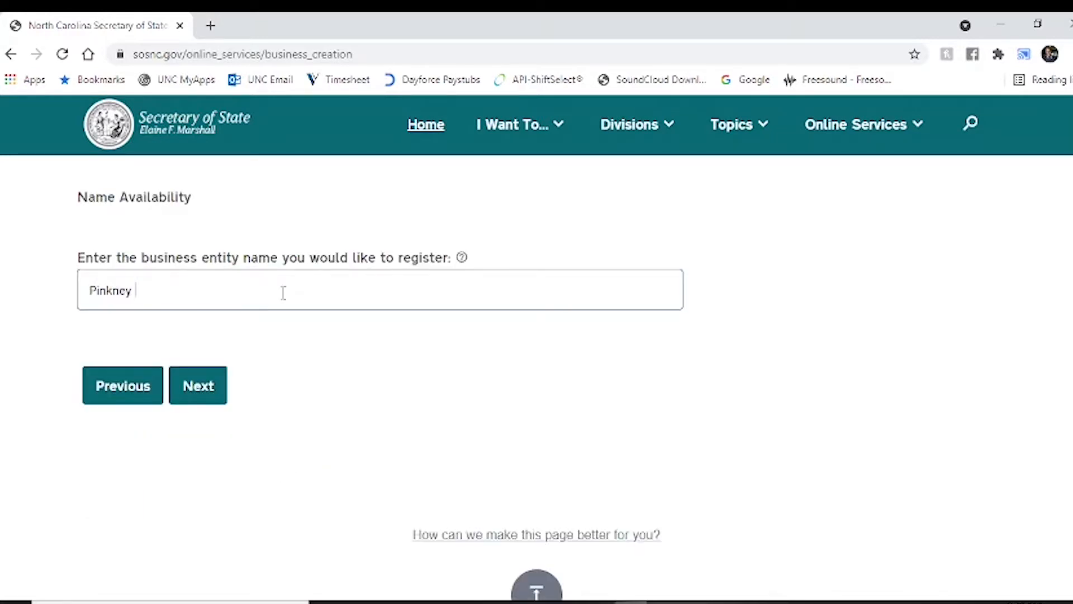
pyautogui.write('Estates Investments')
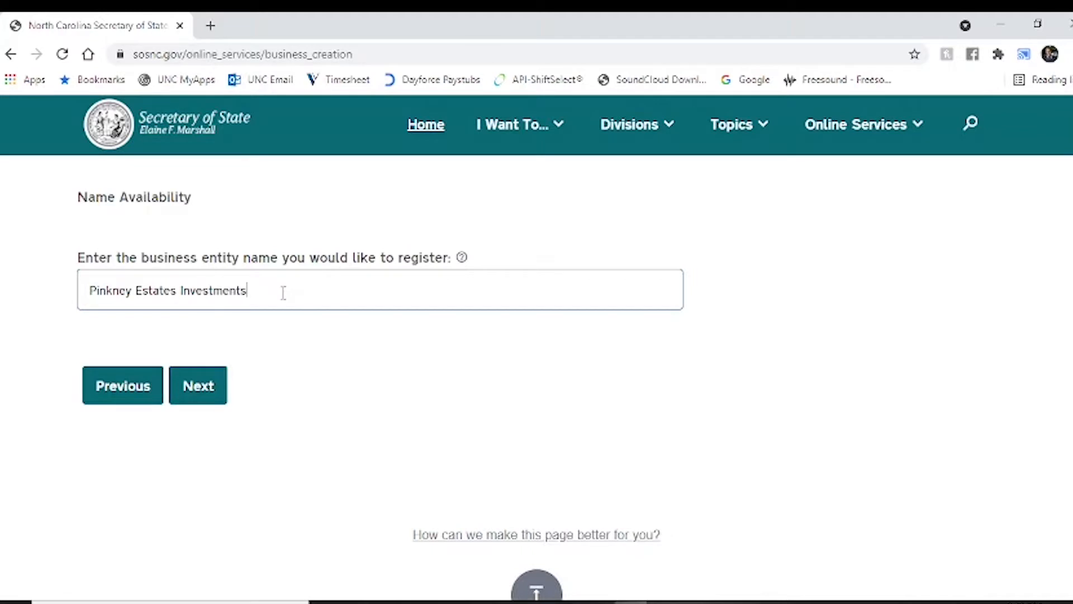
pyautogui.click(329, 316)
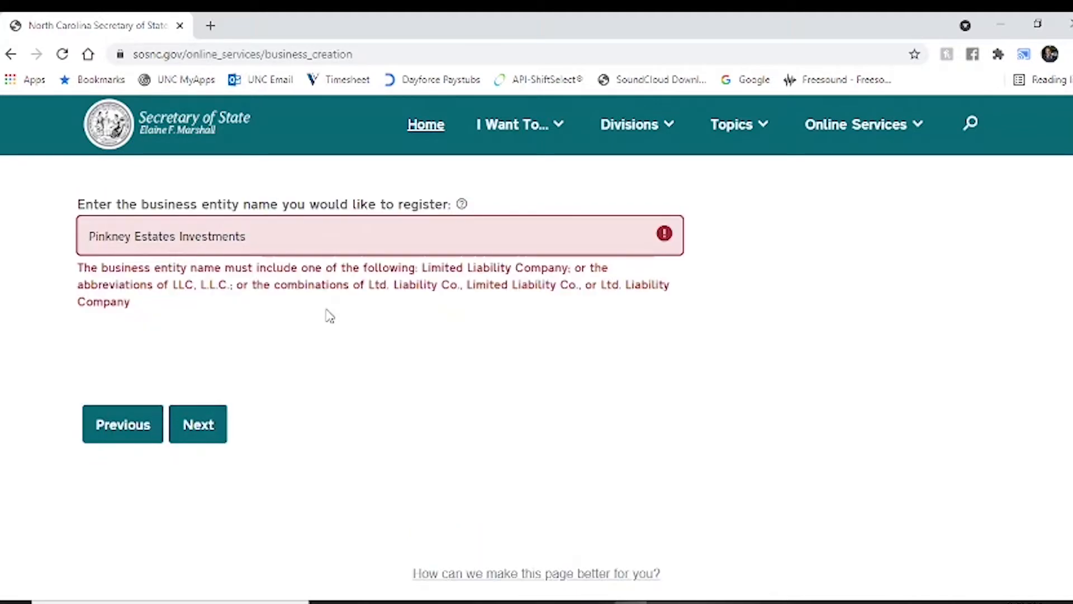
pyautogui.write('LLC')
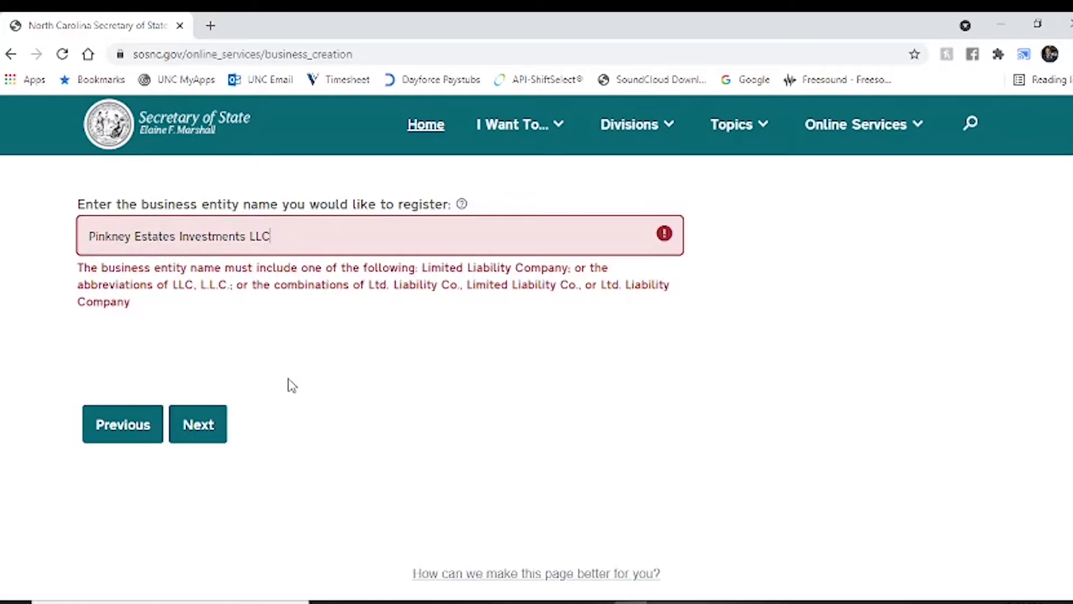
pyautogui.click(193, 430)
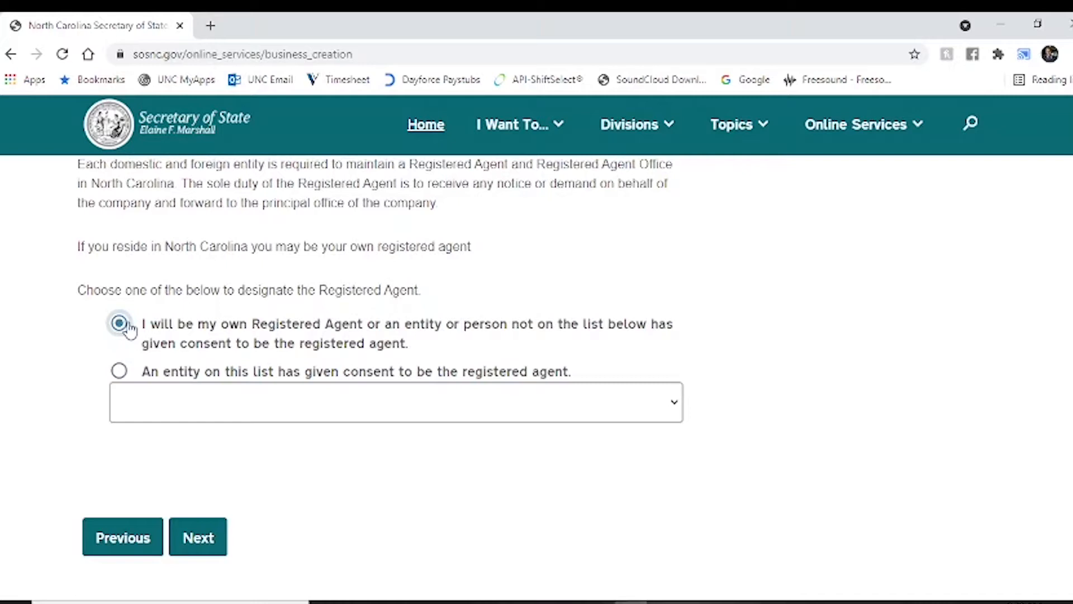
# - Make yourself the registered agent, enter the agent's e-mail, and mark the agent as not a business
pyautogui.click(199, 538)
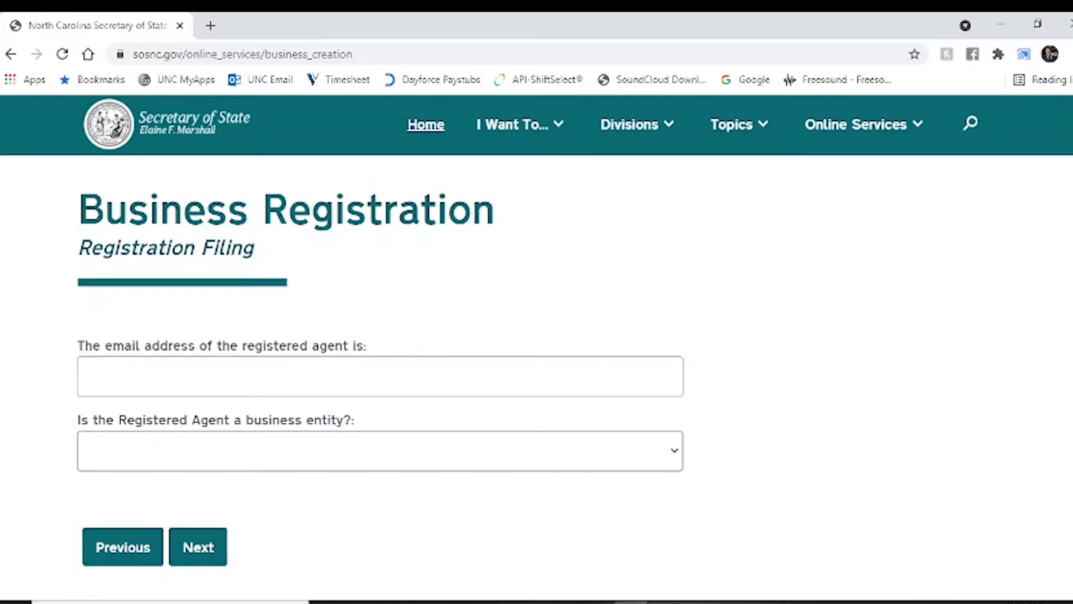
pyautogui.click(180, 384)
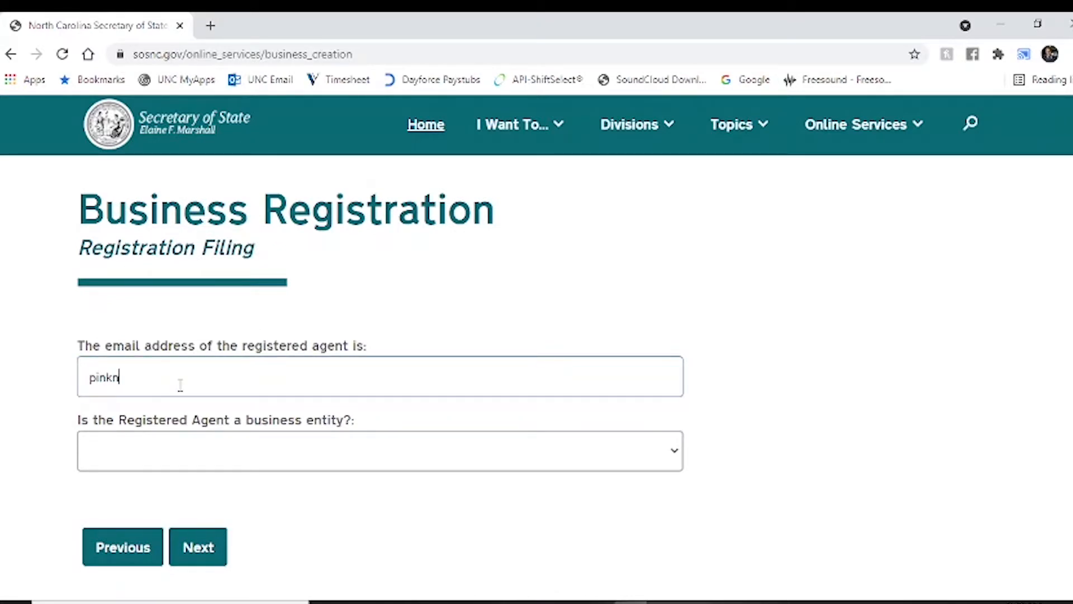
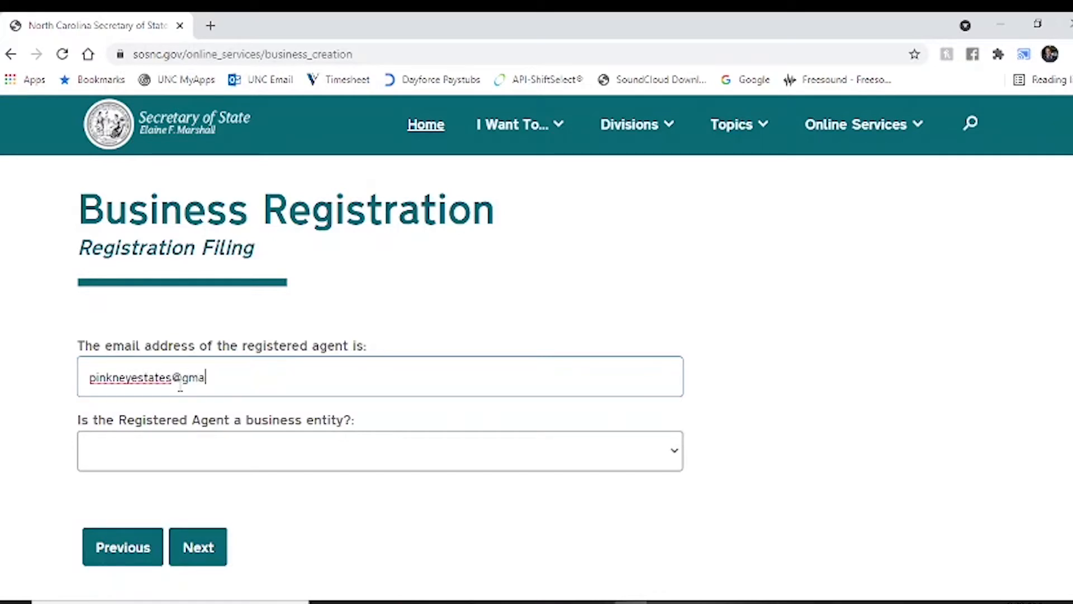
pyautogui.click(235, 464)
pyautogui.click(193, 508)
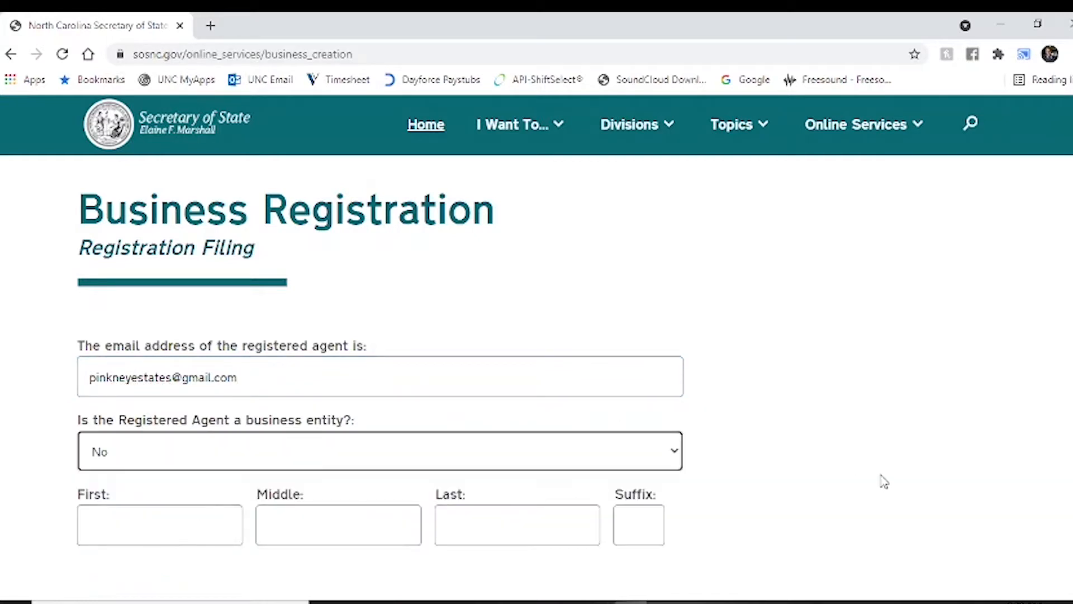
# - Fill in the agent's first, middle and last name and submit the agent details
pyautogui.scroll(-3, 380, 369)
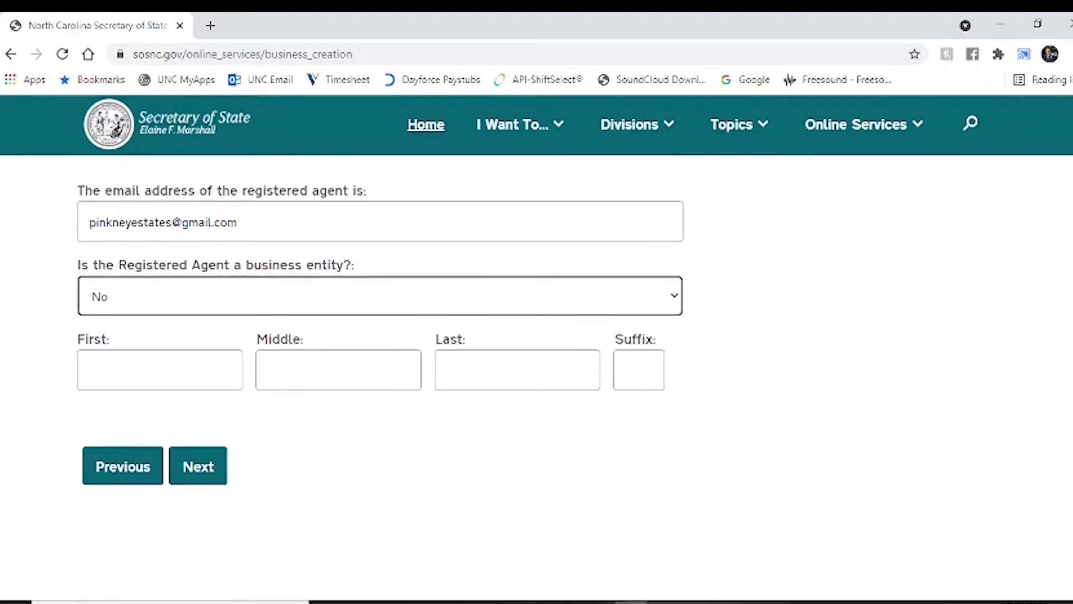
pyautogui.click(217, 338)
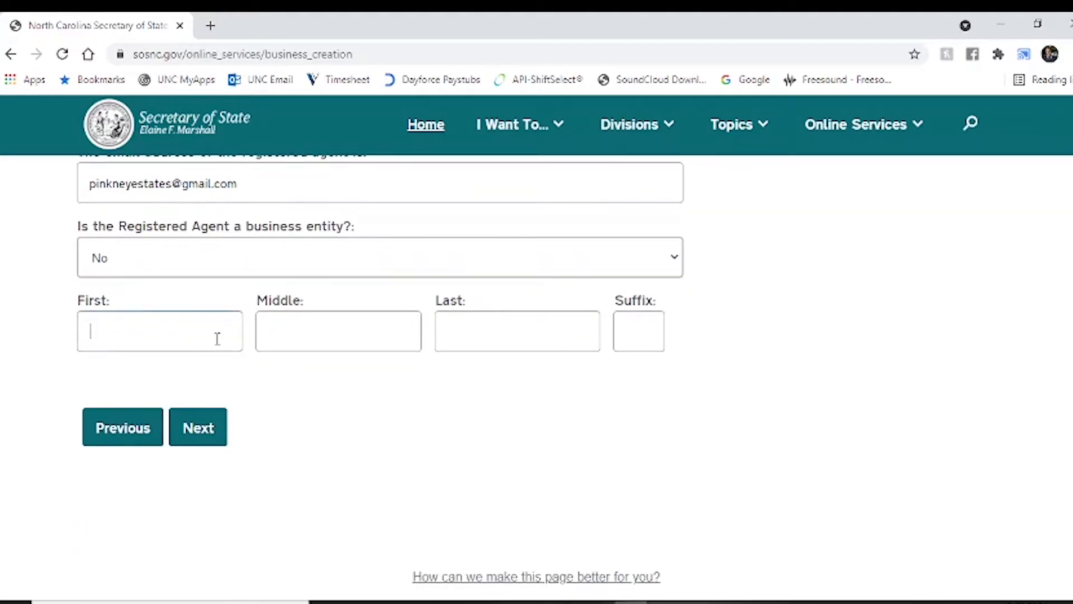
pyautogui.press('Tab')
pyautogui.press('Tab')
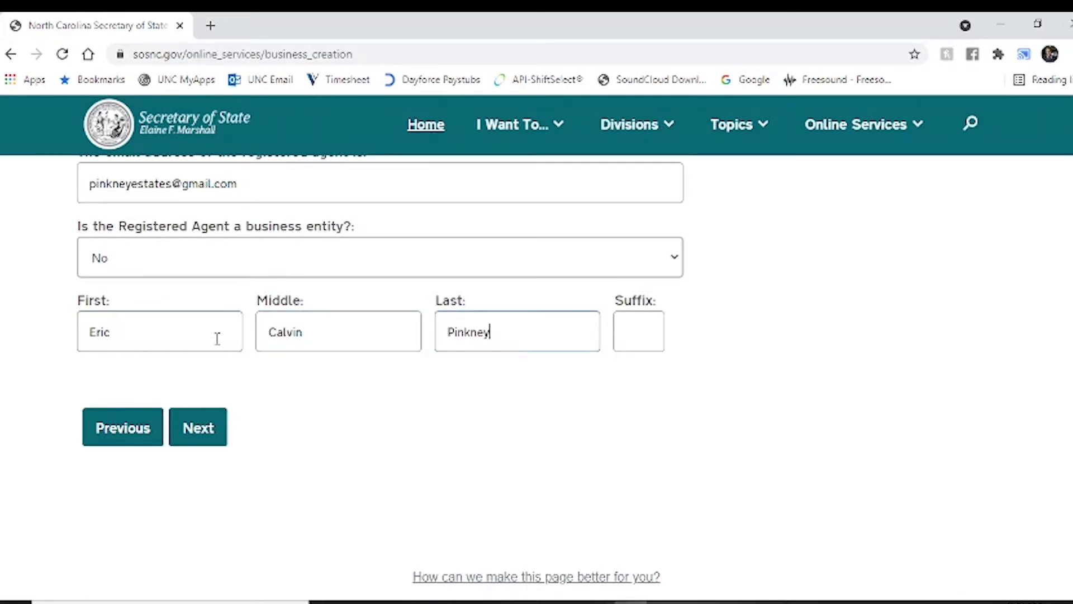
pyautogui.click(205, 427)
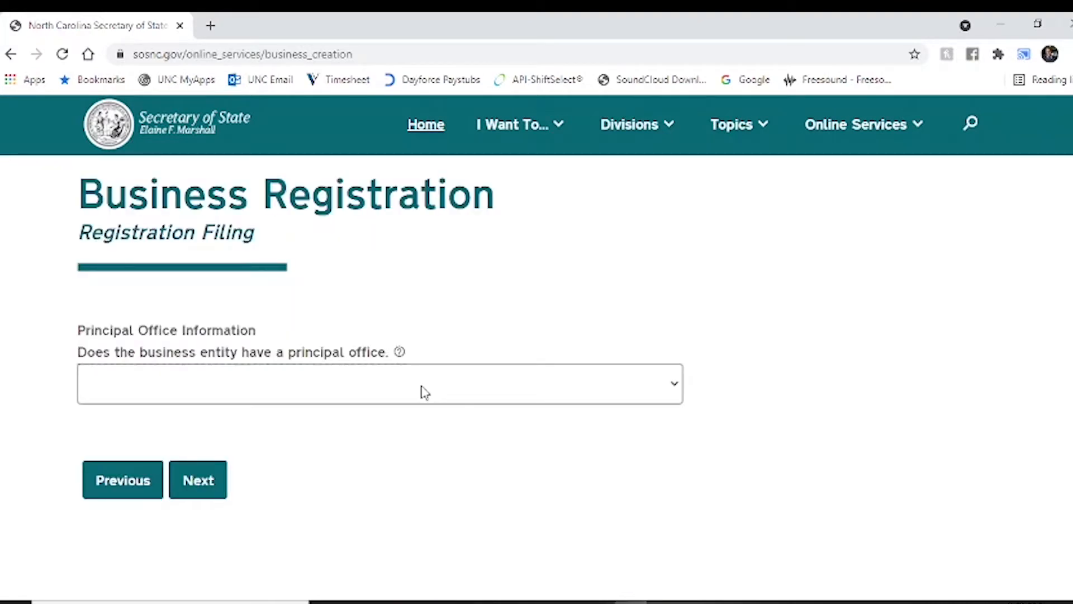
# - Answer the principal office question and add a non-commercial party acting as both member and organizer
pyautogui.click(423, 390)
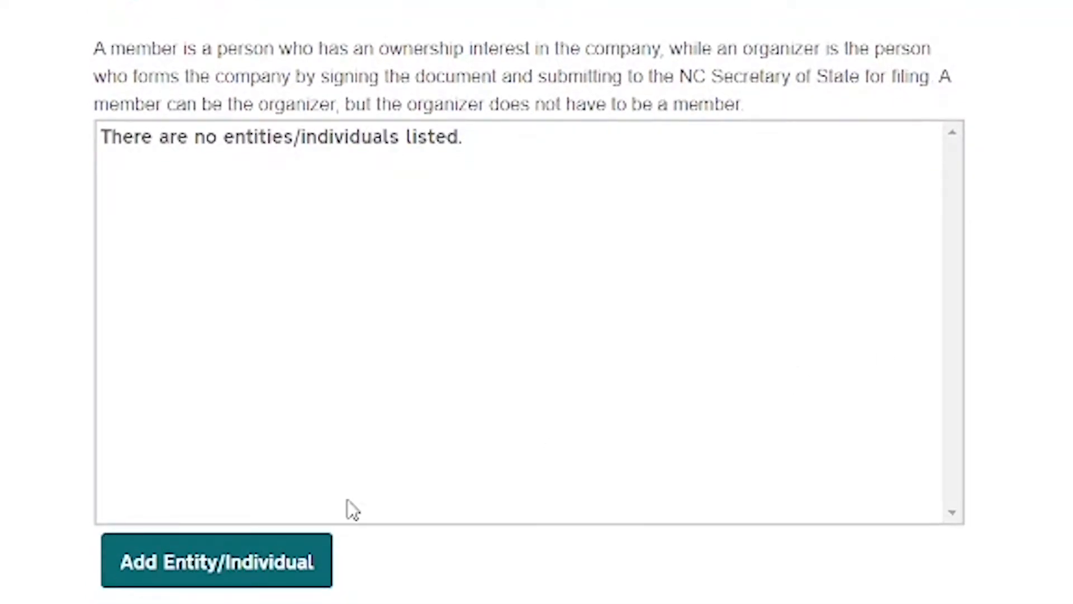
pyautogui.click(242, 568)
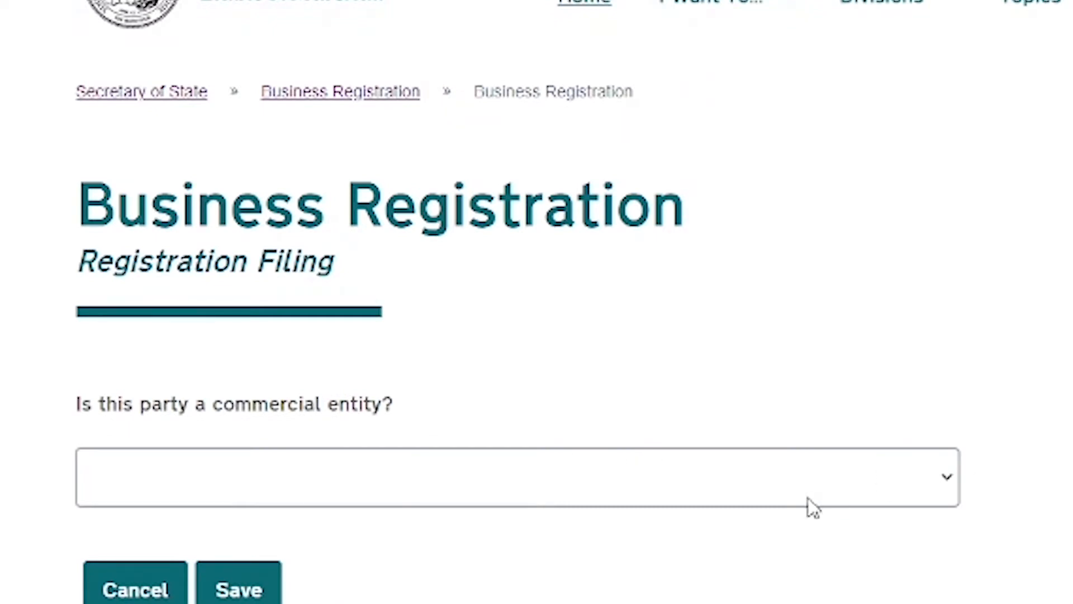
pyautogui.click(804, 478)
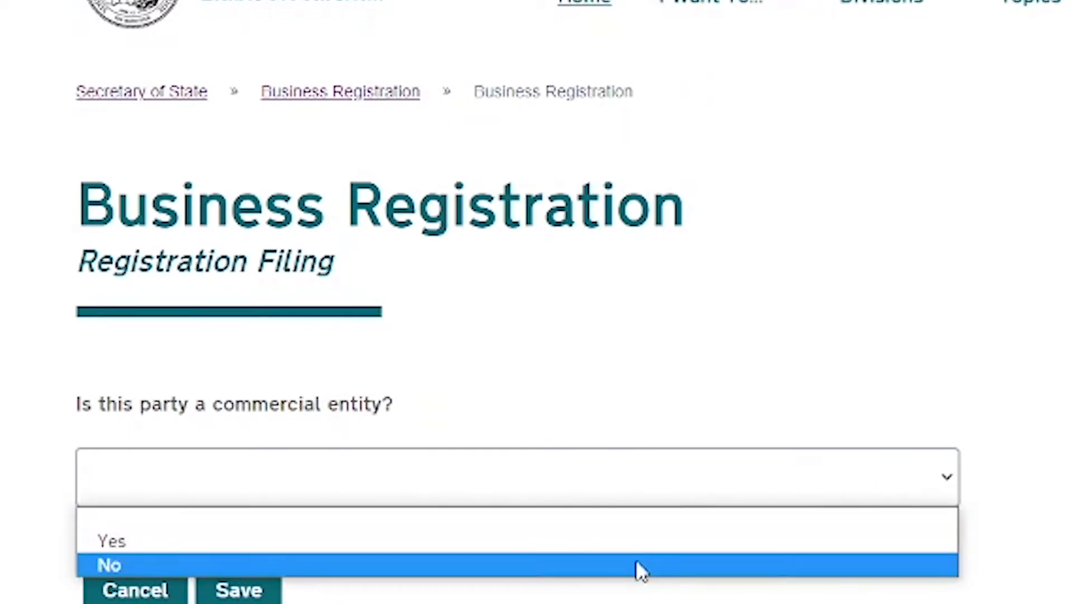
pyautogui.click(635, 563)
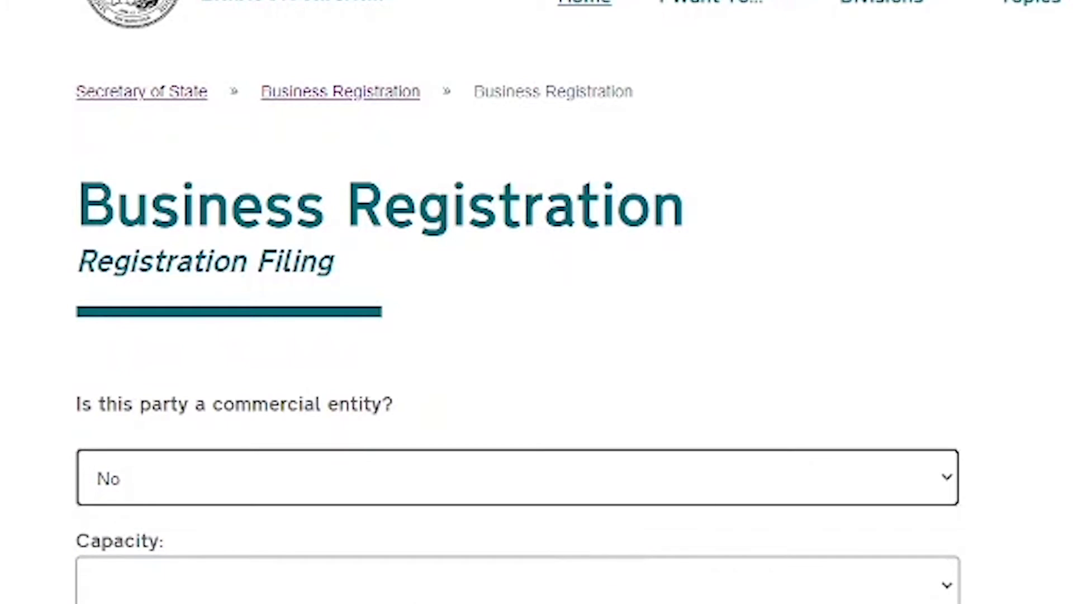
pyautogui.scroll(-5, 518, 307)
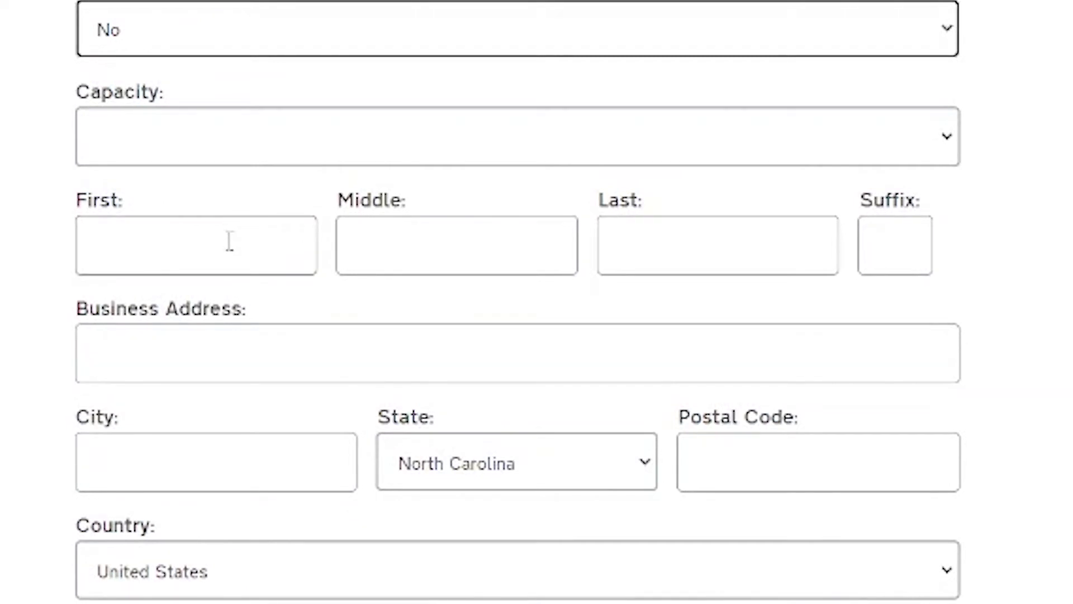
pyautogui.click(494, 131)
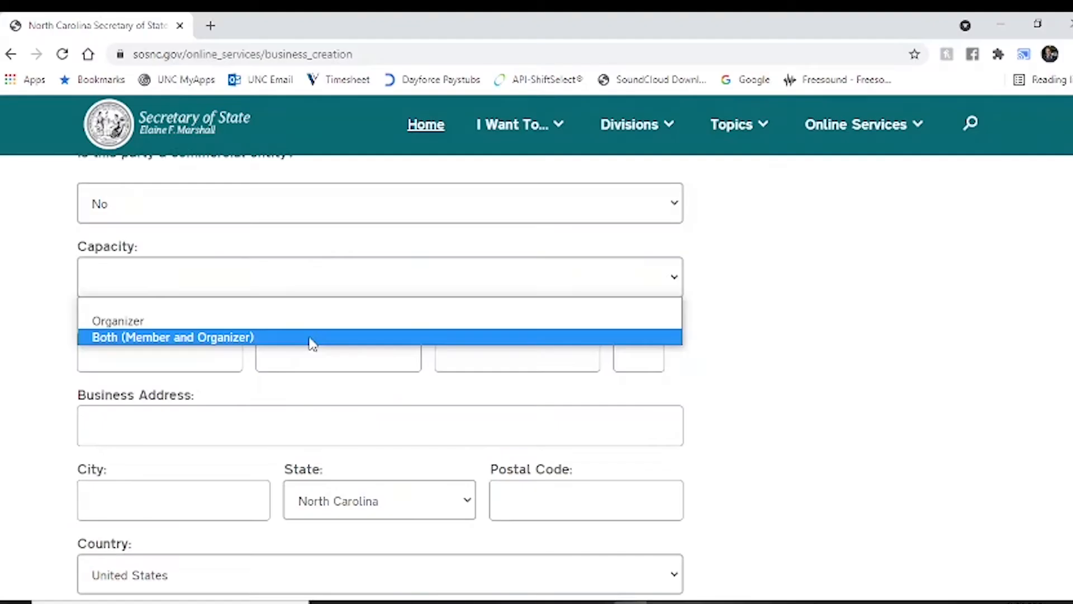
pyautogui.click(309, 338)
# - Enter the party's first, middle and last name and select the new member/organizer entry
pyautogui.click(210, 355)
pyautogui.press('Tab')
pyautogui.press('Tab')
pyautogui.press('Tab')
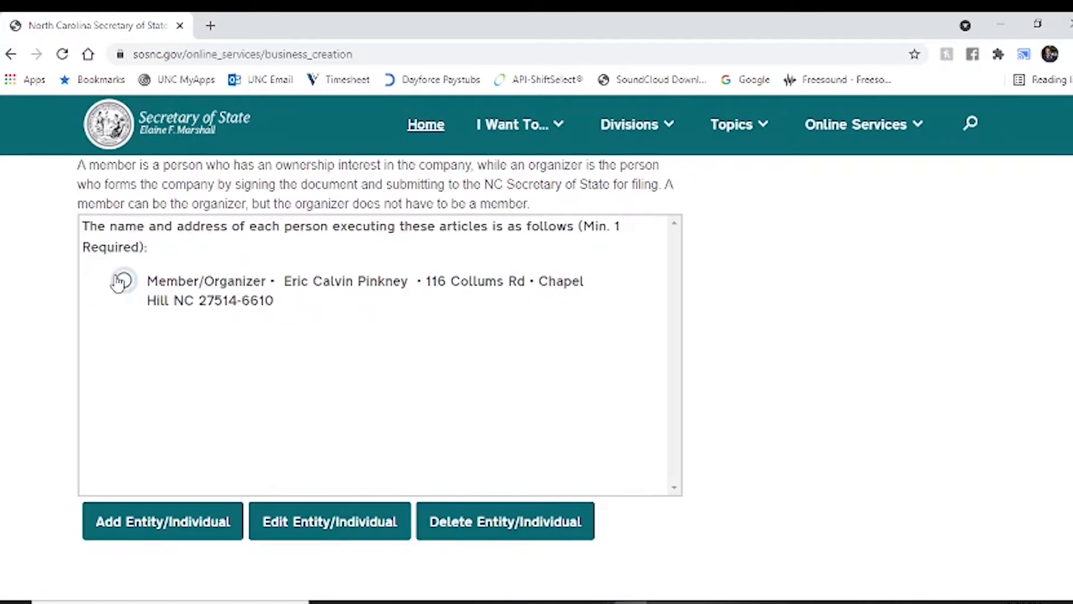
pyautogui.click(124, 282)
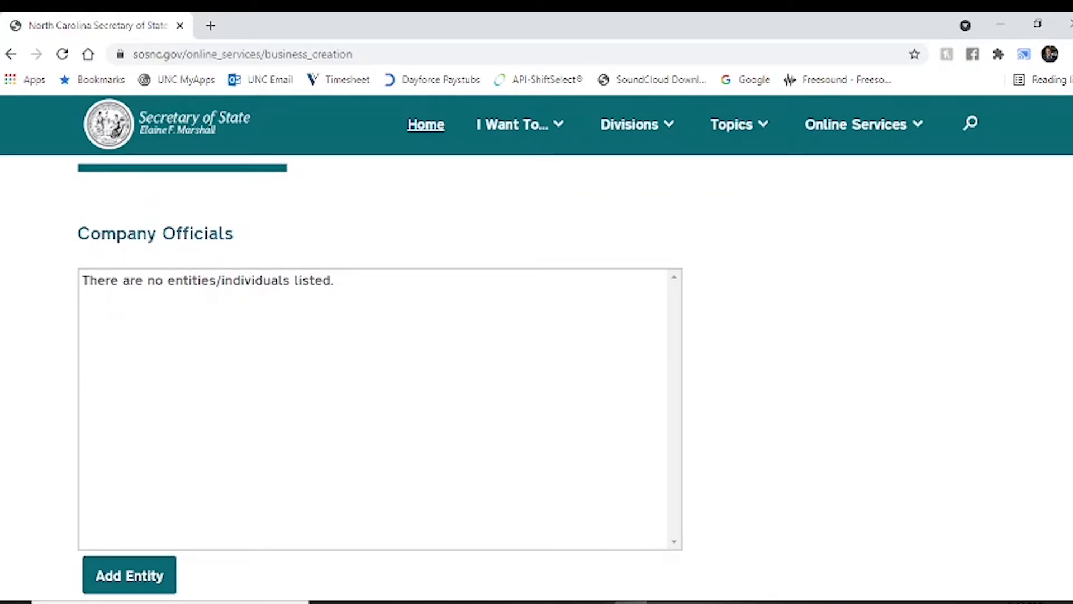
# - Skip Company Officials without adding any and enter the business e-mail address
pyautogui.scroll(-4, 380, 357)
pyautogui.click(216, 494)
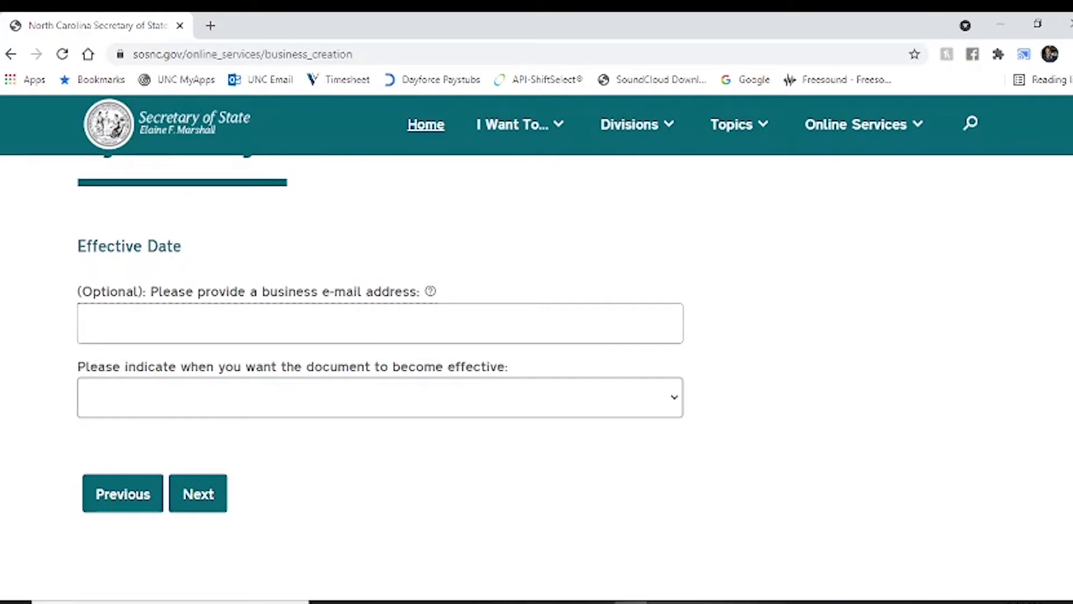
pyautogui.click(332, 323)
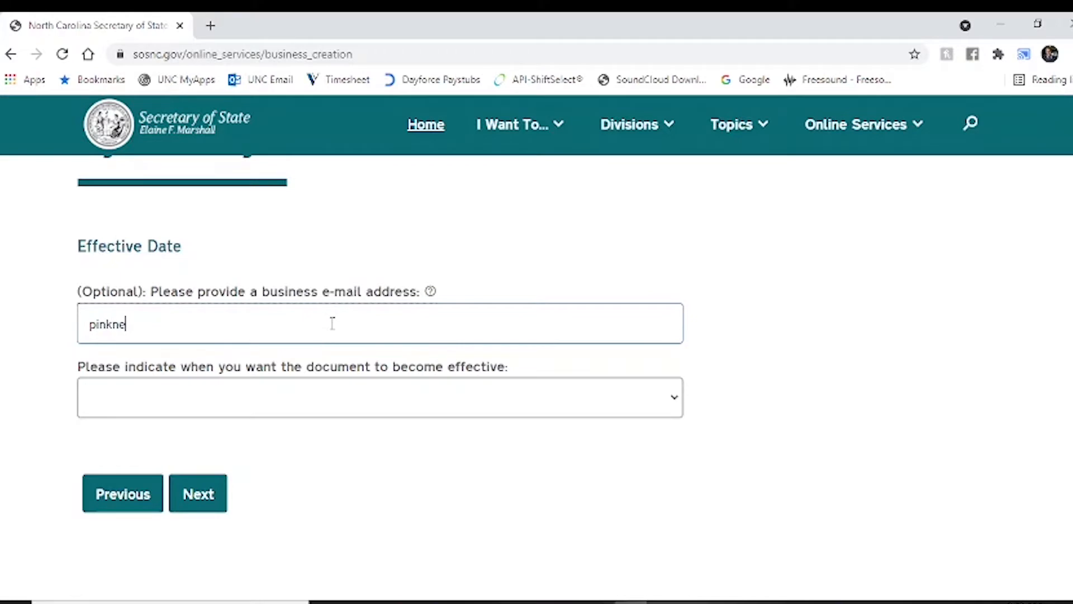
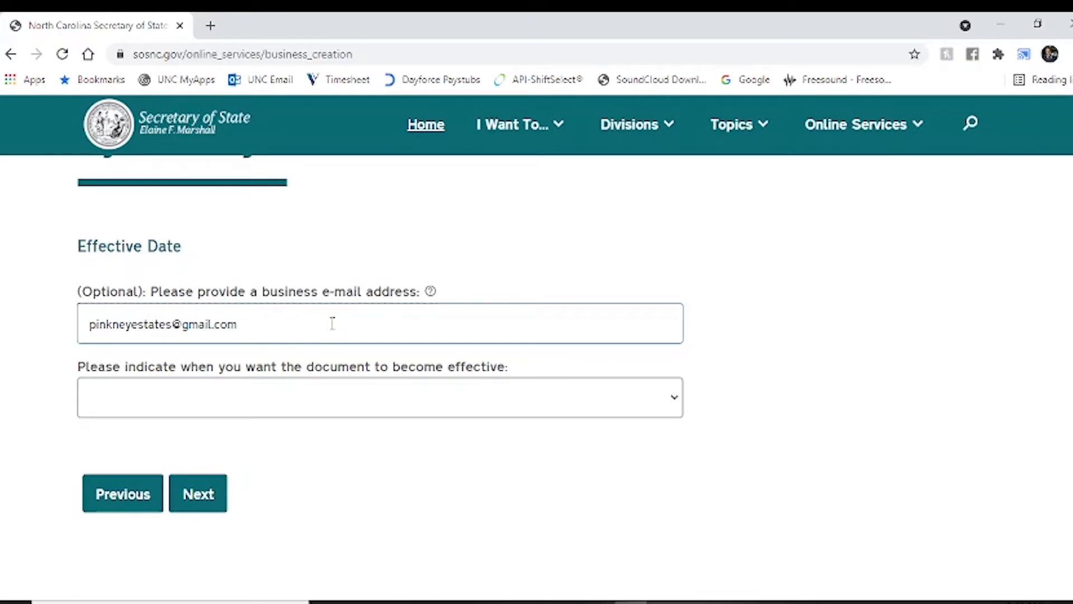
# - Make the articles effective upon filing and continue to the signature page
pyautogui.click(388, 402)
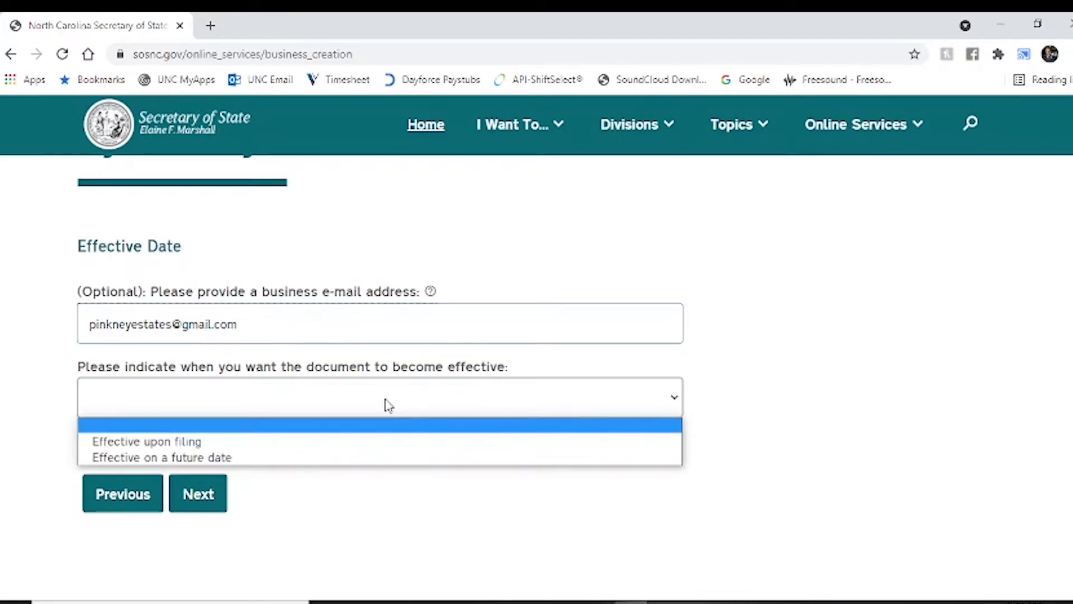
pyautogui.click(309, 443)
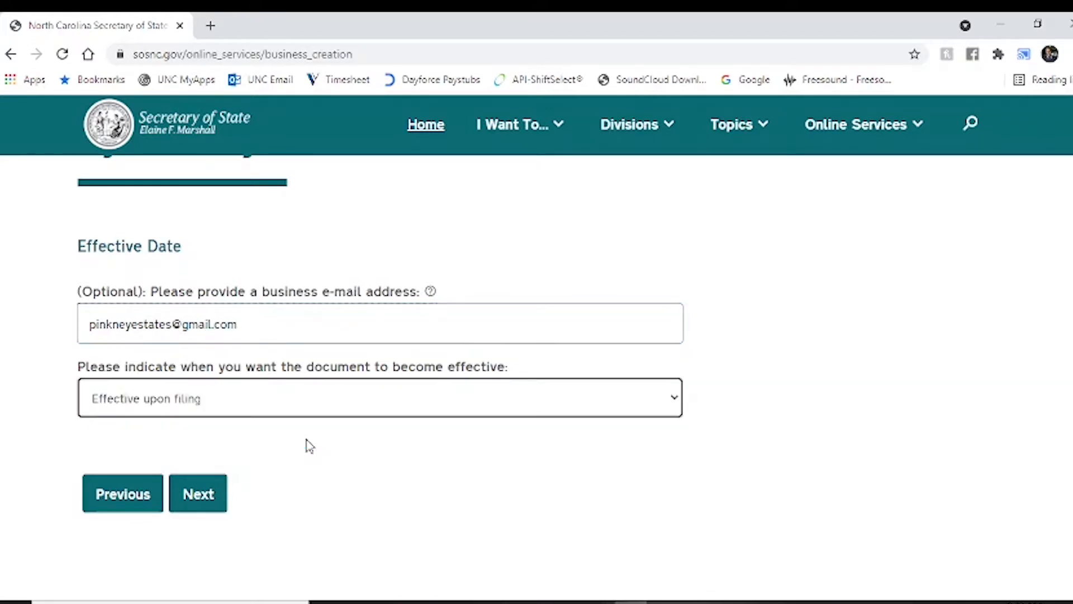
pyautogui.click(211, 495)
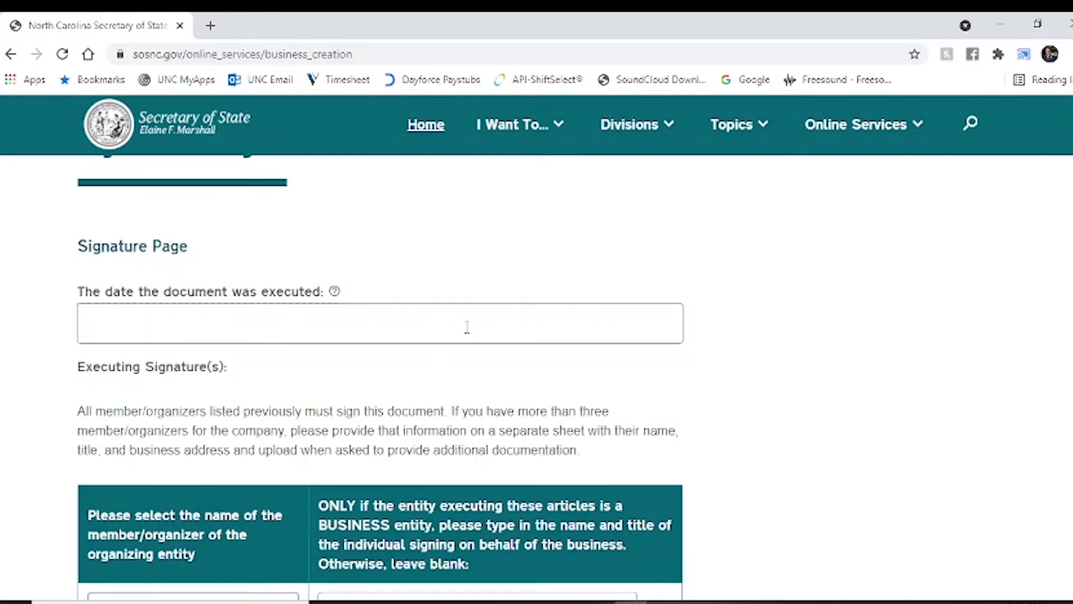
# - Set the execution date of the articles to 11/18/2021
pyautogui.click(467, 327)
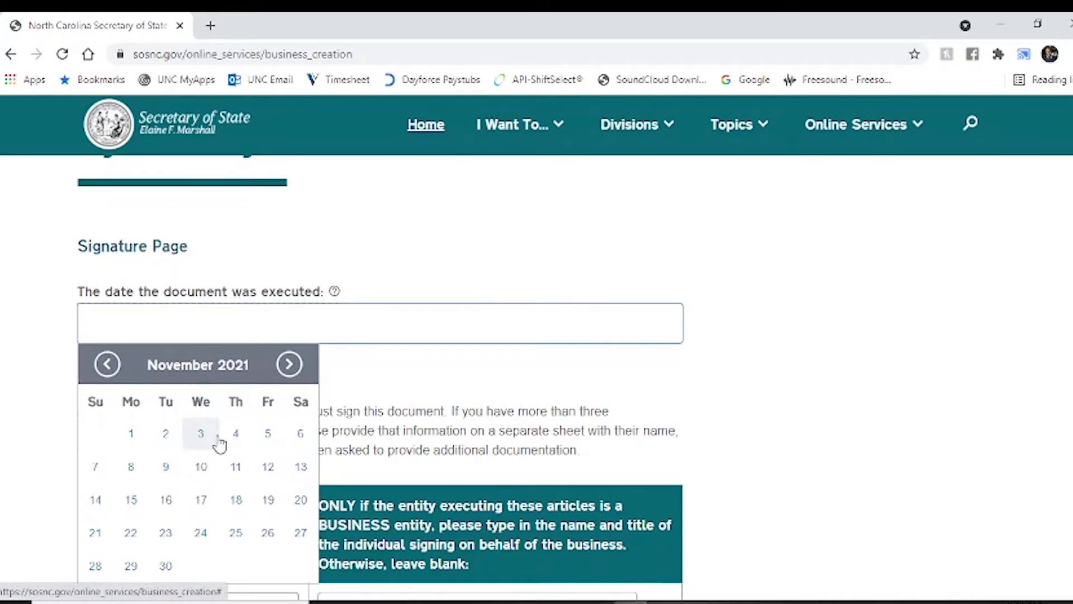
pyautogui.click(235, 500)
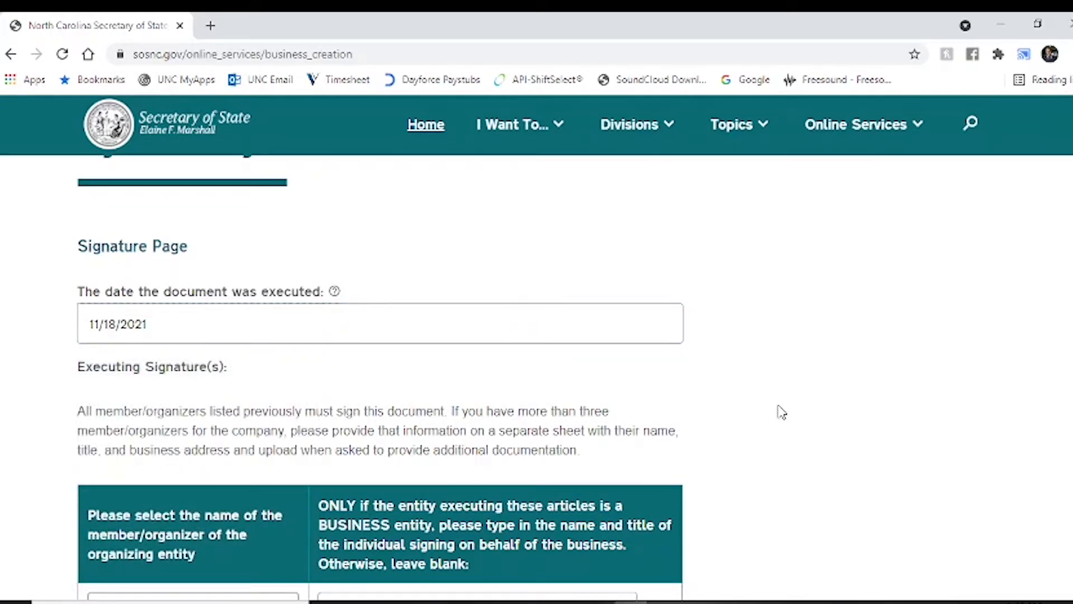
pyautogui.scroll(-5, 781, 412)
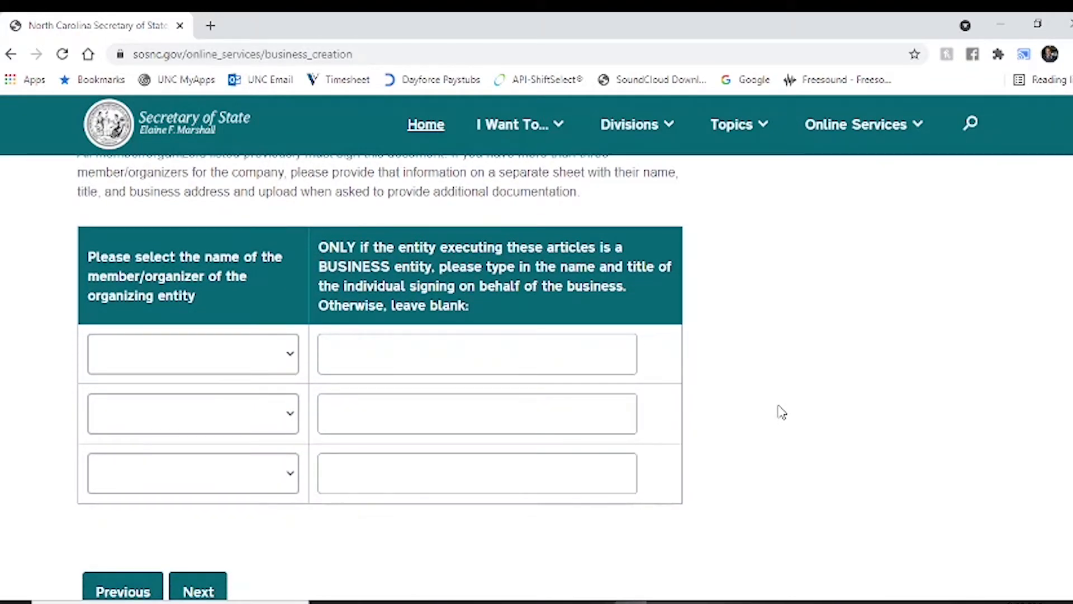
# - Choose the member/organizer as first signer, enter the signer's name with title OWNER, and submit
pyautogui.click(283, 357)
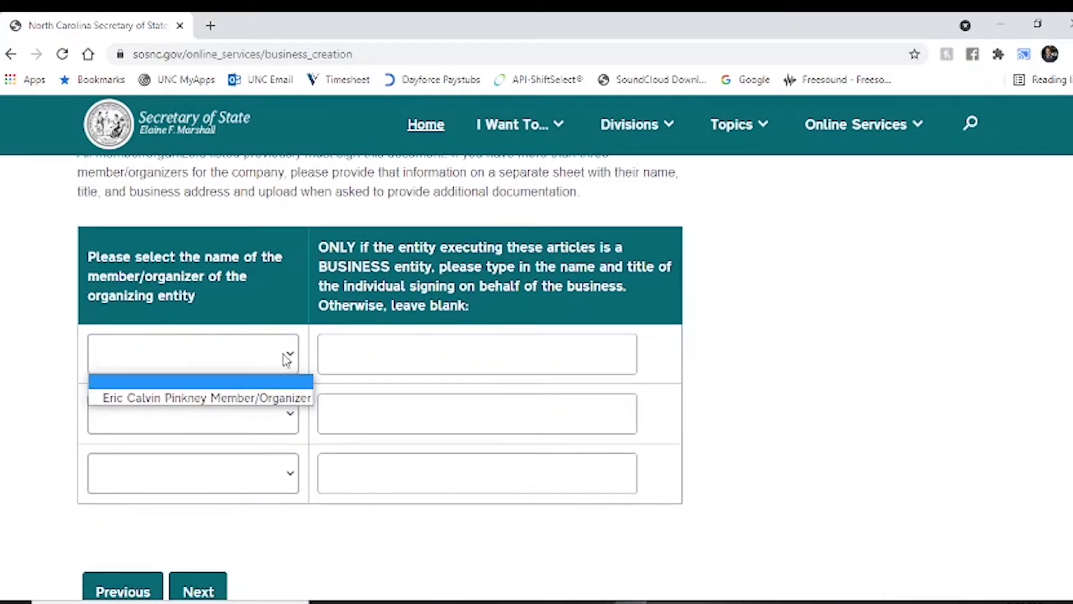
pyautogui.click(246, 406)
pyautogui.click(398, 351)
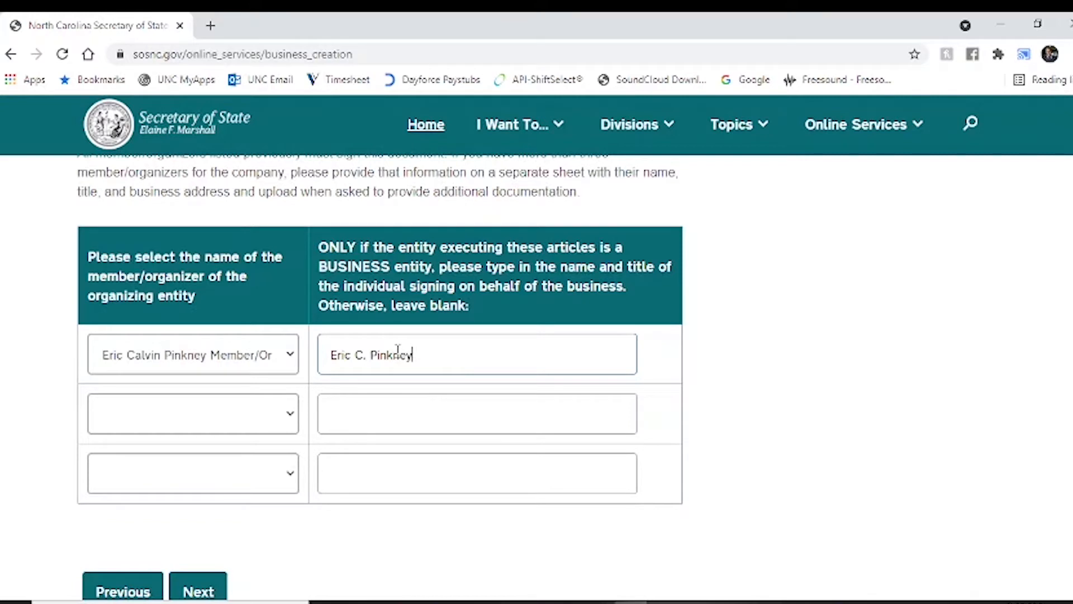
pyautogui.write(' OWNER')
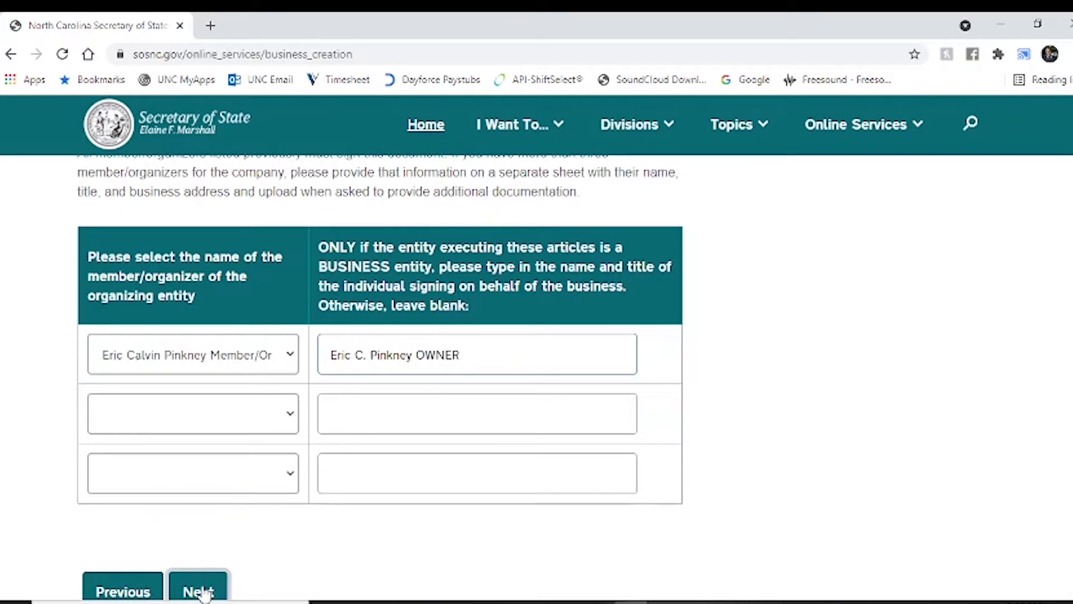
pyautogui.click(203, 592)
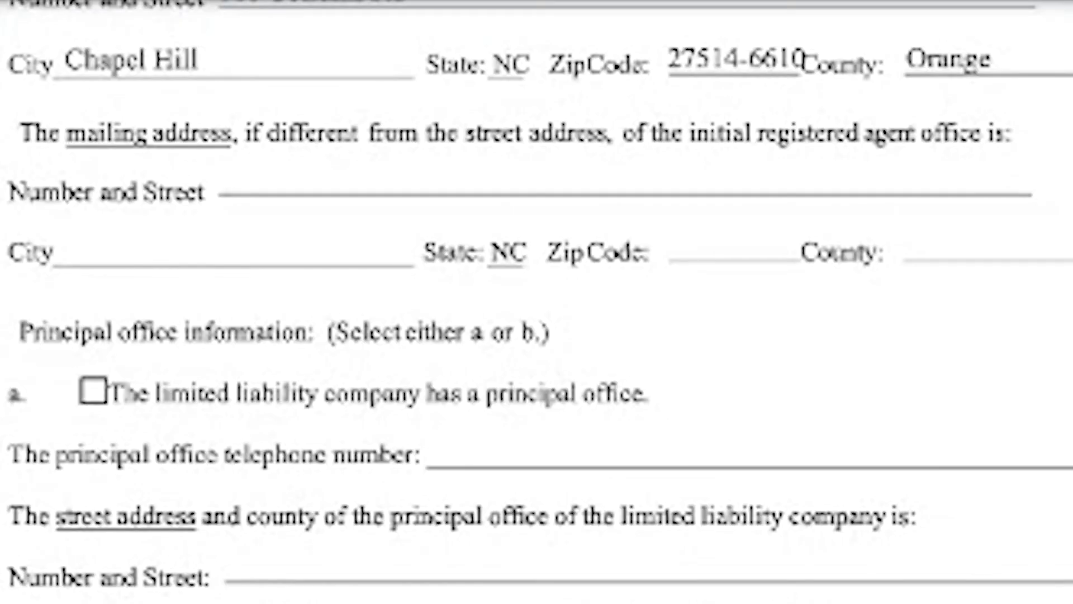
# - Scroll through the Articles of Organization preview down to the signature block and $125 fee
pyautogui.scroll(-5, 536, 302)
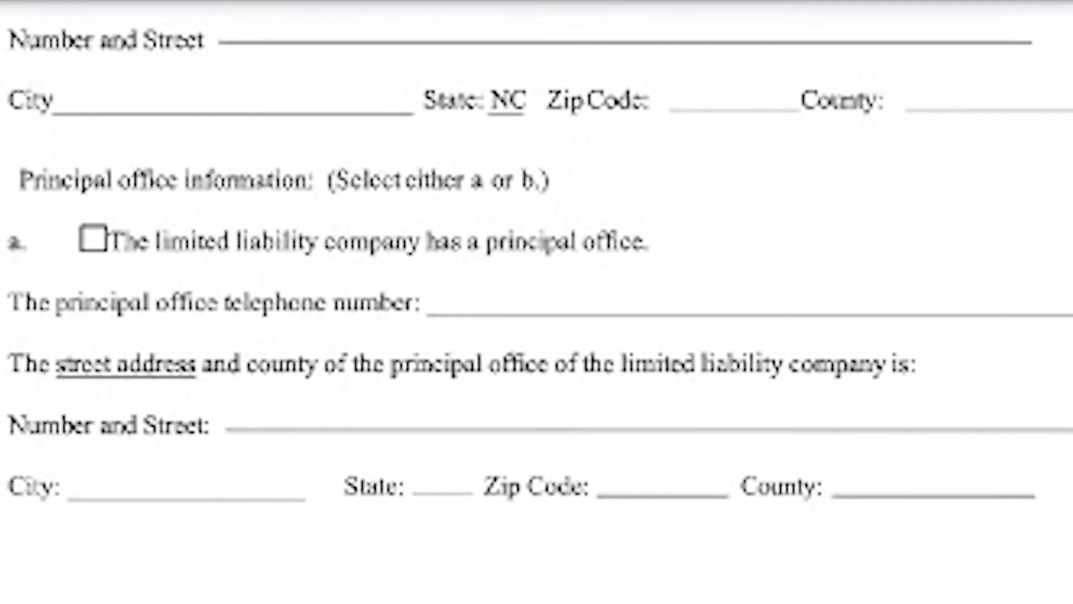
pyautogui.scroll(-10, 536, 302)
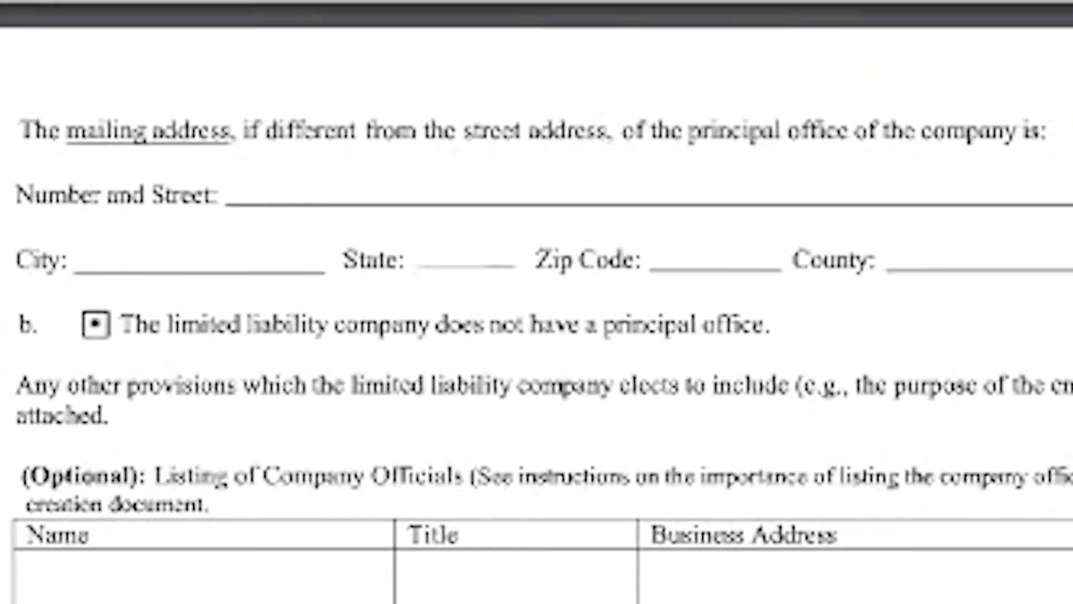
pyautogui.scroll(-4, 536, 302)
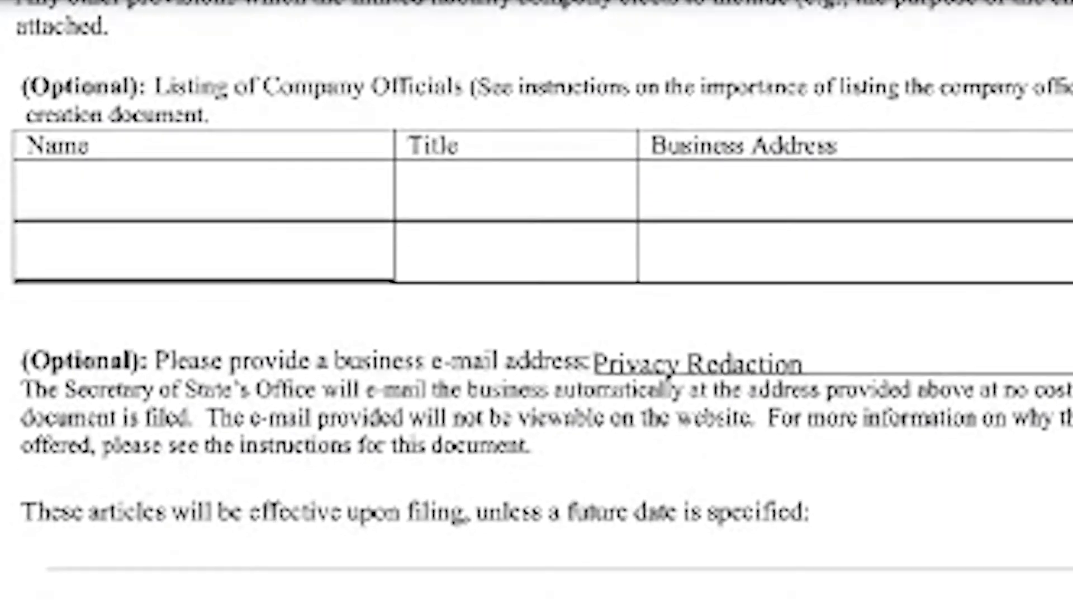
pyautogui.scroll(-8, 536, 302)
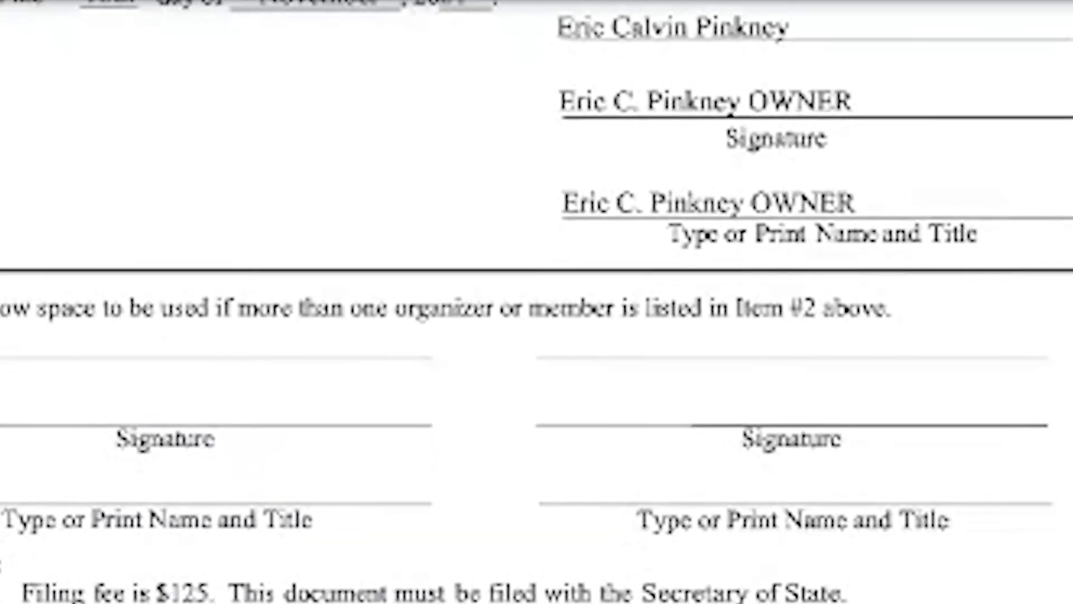
pyautogui.scroll(-1, 536, 302)
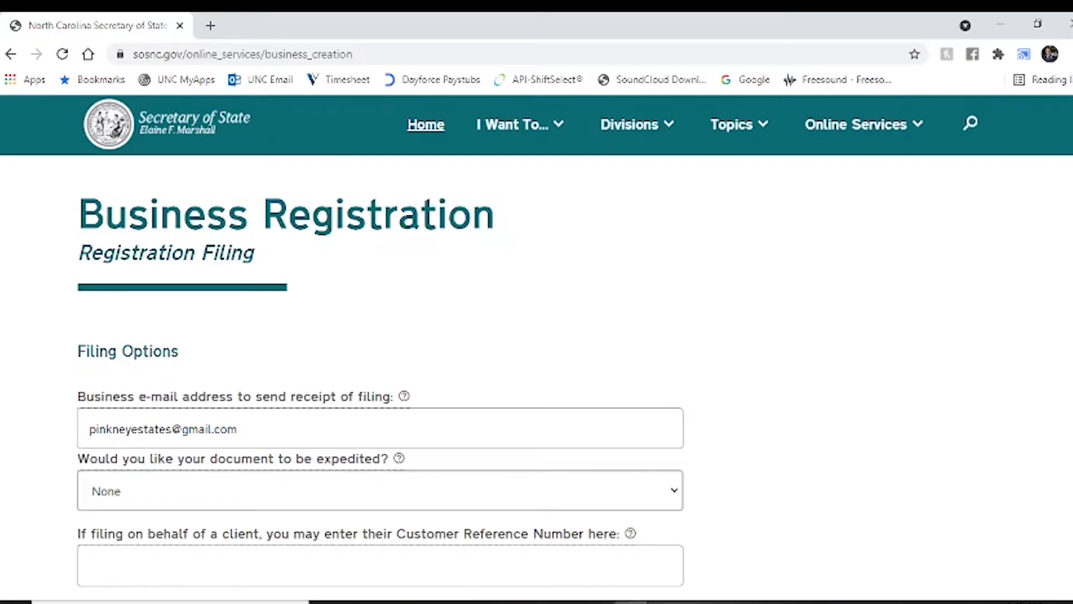
# - Leave expedite at None and continue to the $128 Fees & Payment page
pyautogui.scroll(-2, 742, 350)
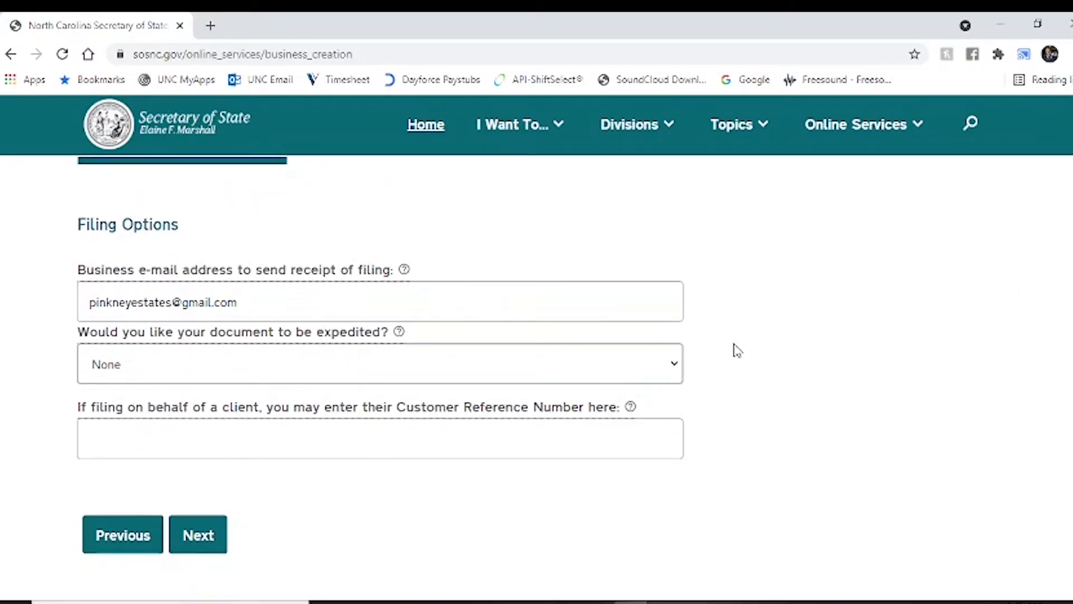
pyautogui.click(674, 369)
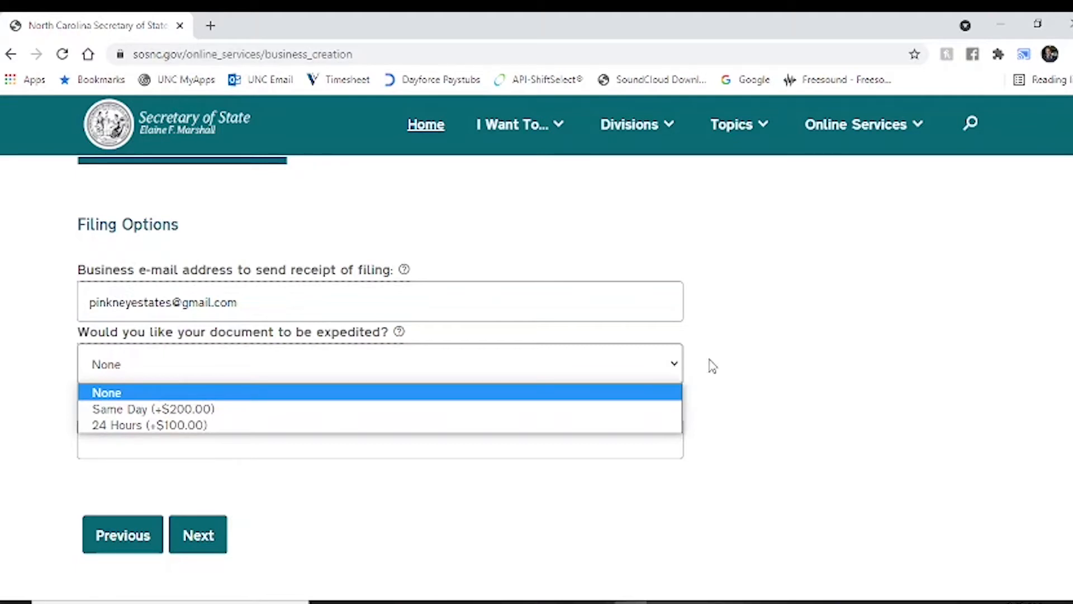
pyautogui.click(754, 365)
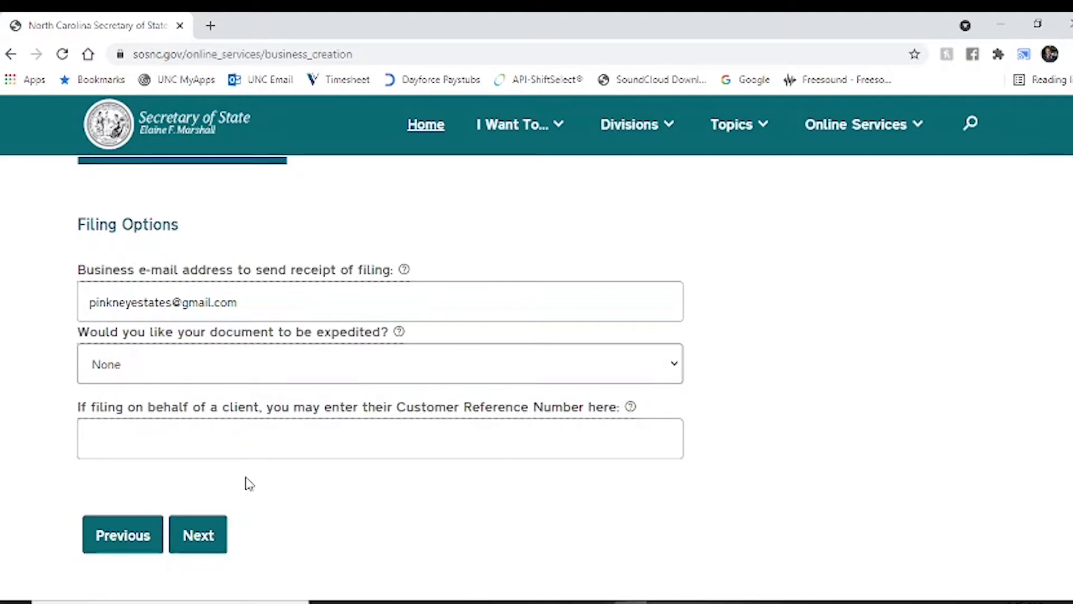
pyautogui.click(203, 536)
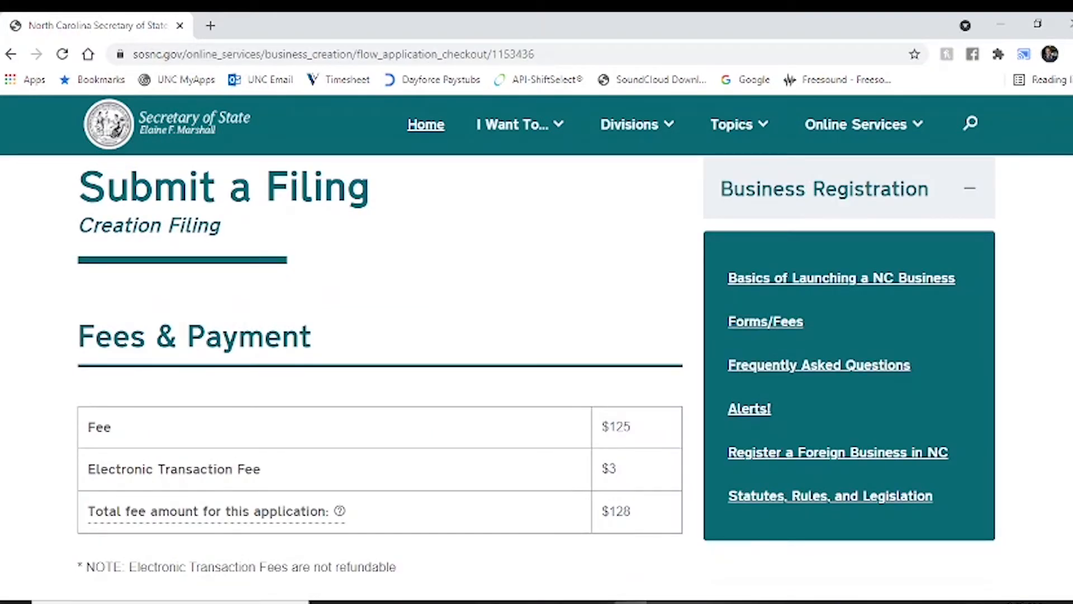
# - Pay the $128 fee from the saved Checking Account (ACH) and submit the filing
pyautogui.scroll(-3, 536, 378)
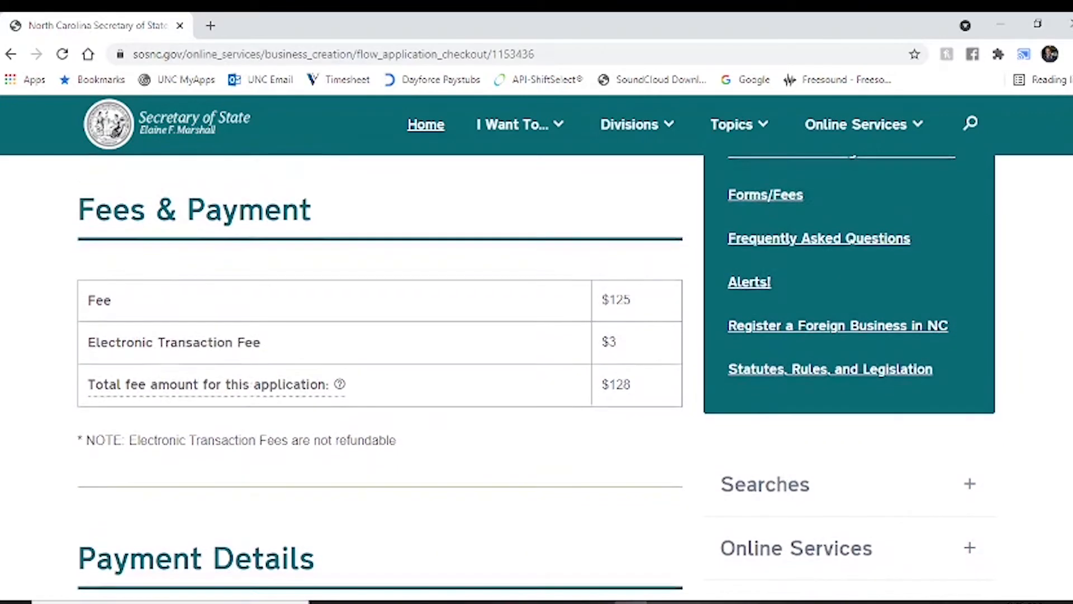
pyautogui.scroll(-1, 535, 377)
pyautogui.scroll(-5, 536, 378)
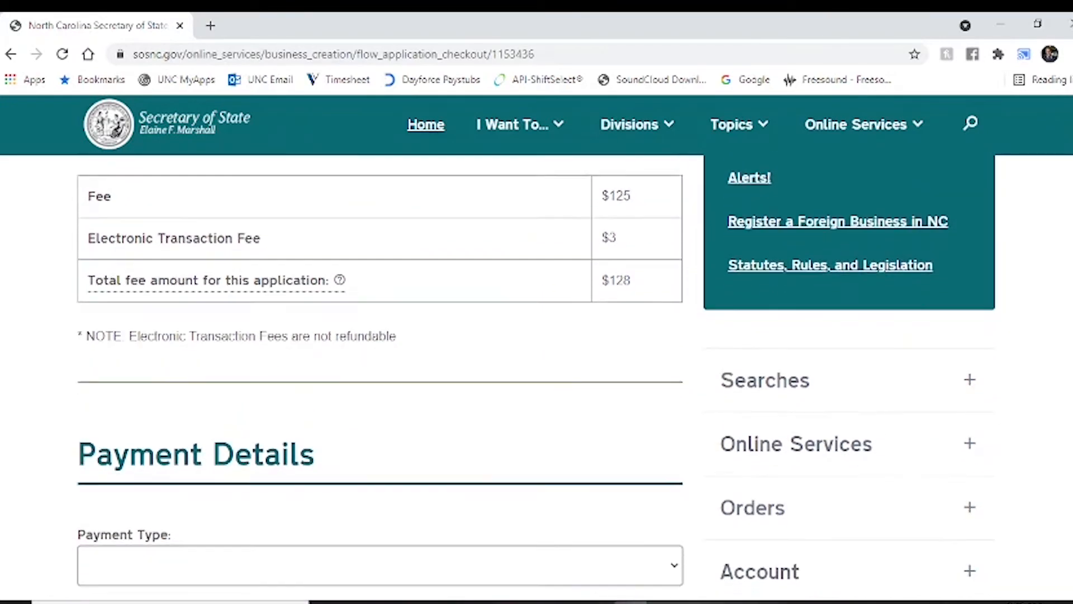
pyautogui.scroll(-2, 535, 378)
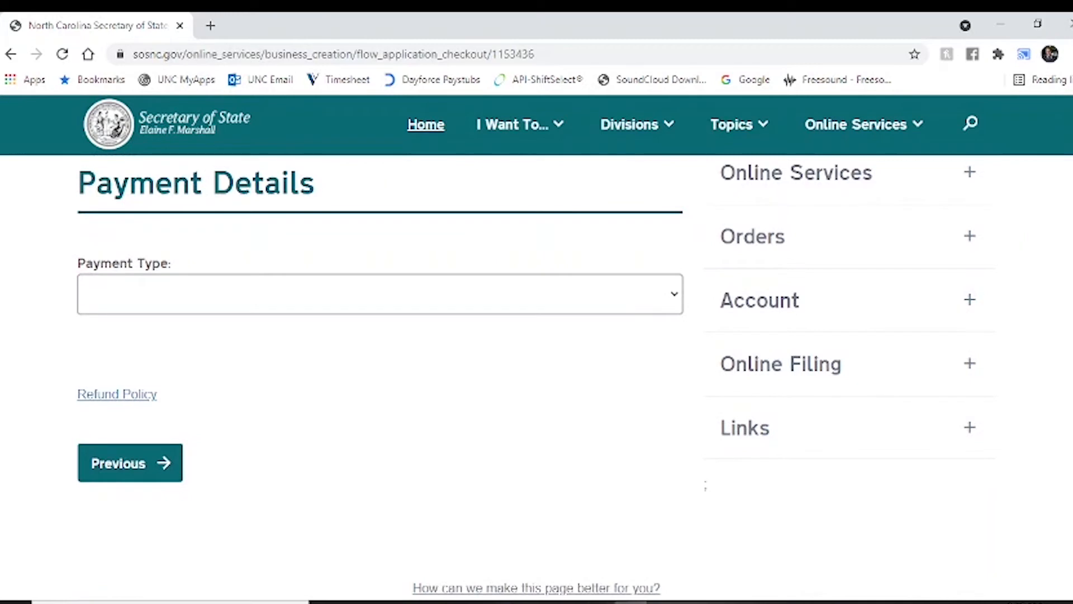
pyautogui.click(673, 296)
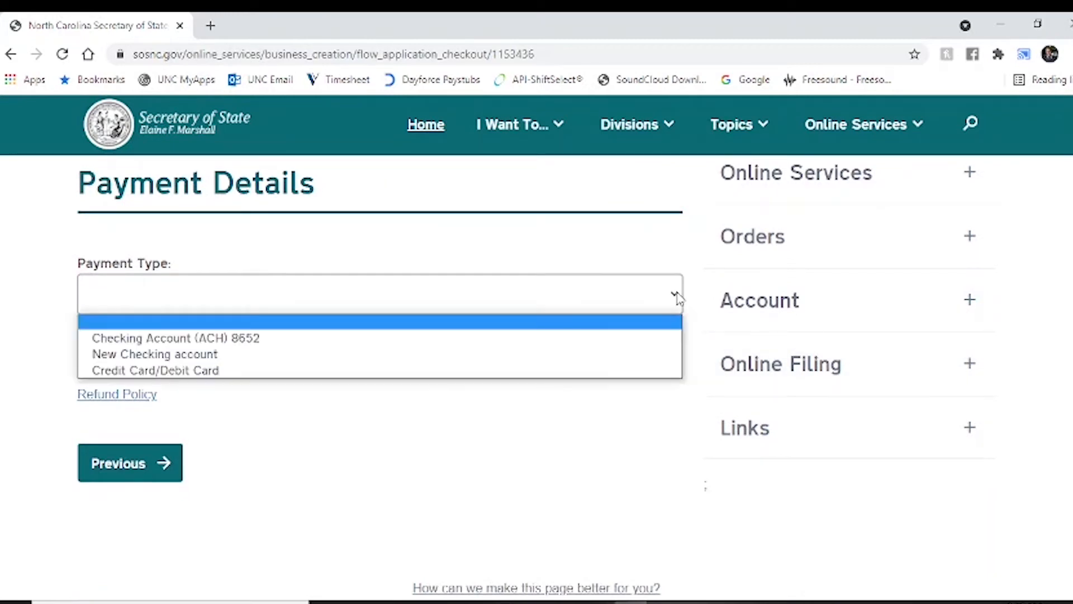
pyautogui.click(429, 368)
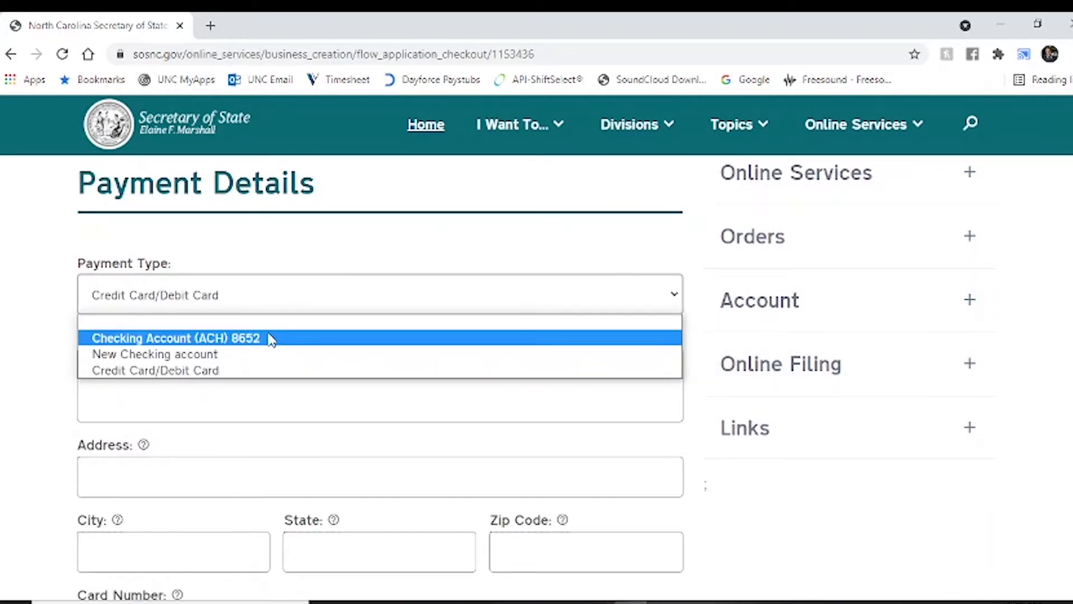
pyautogui.click(271, 338)
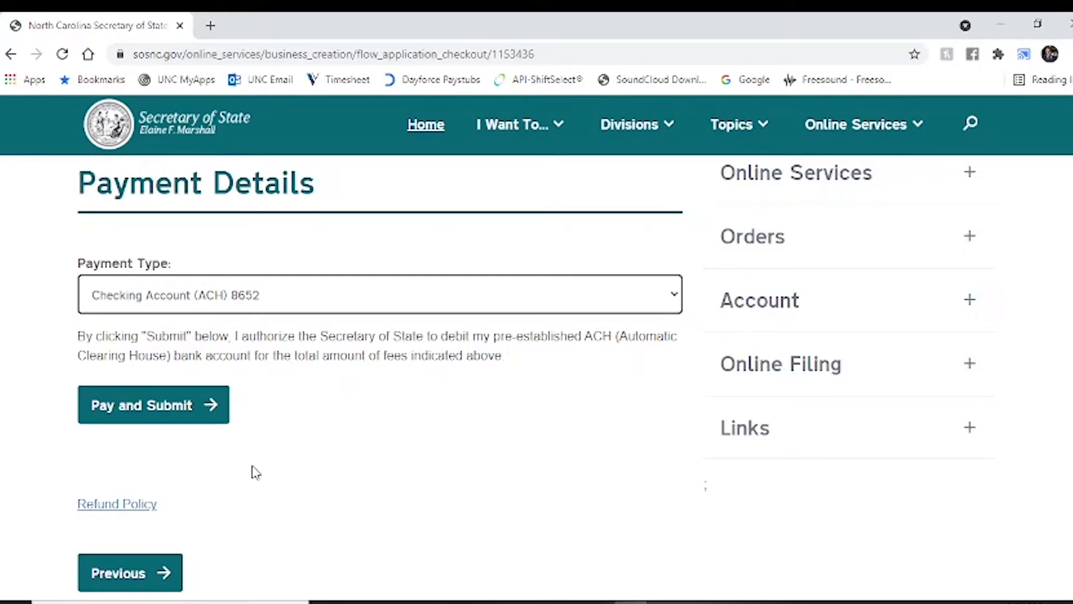
pyautogui.click(176, 415)
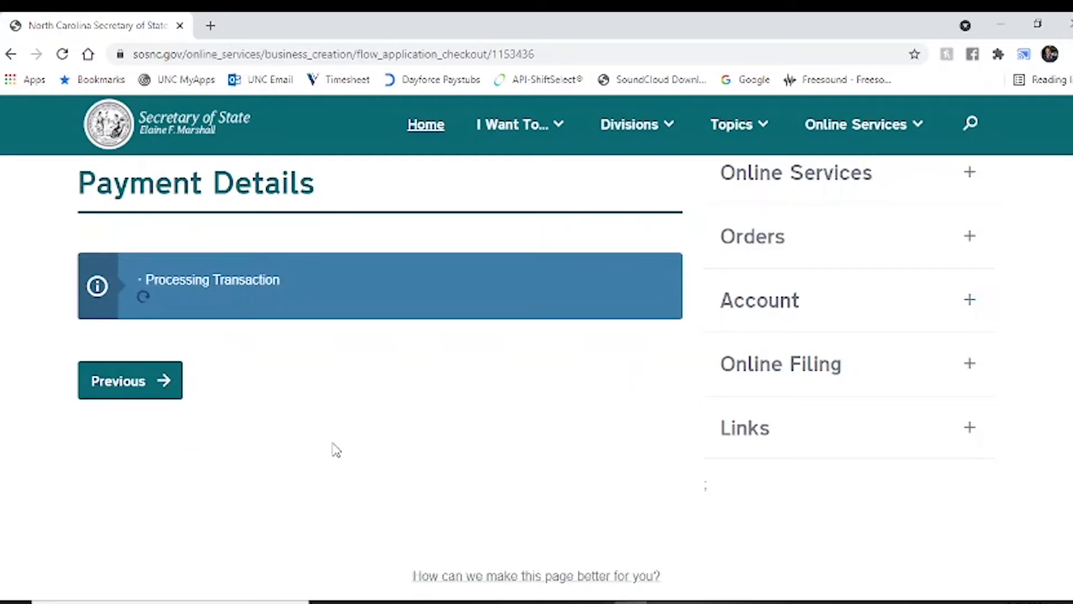
pyautogui.scroll(-3, 333, 445)
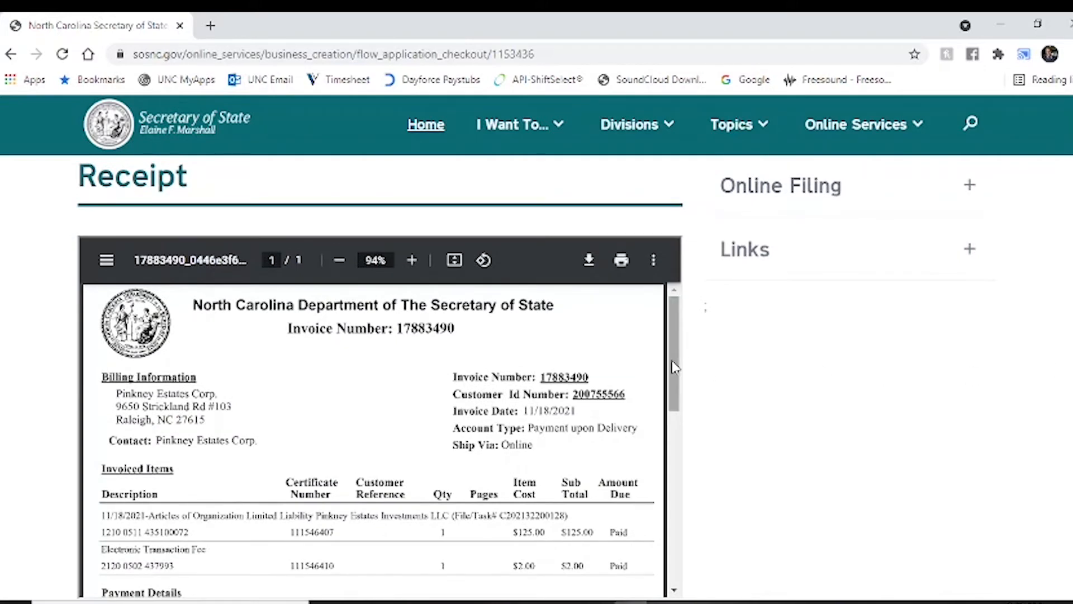
pyautogui.moveTo(676, 367); pyautogui.dragTo(679, 406)
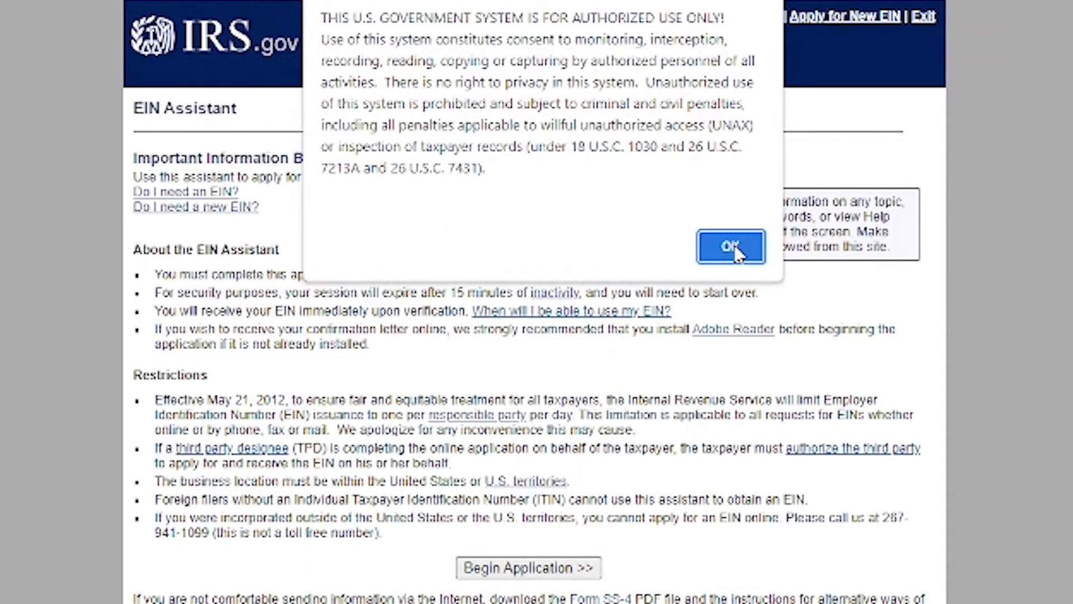
# - Dismiss the warning, begin the EIN application, and select Sole Proprietor as structure and subtype
pyautogui.click(731, 247)
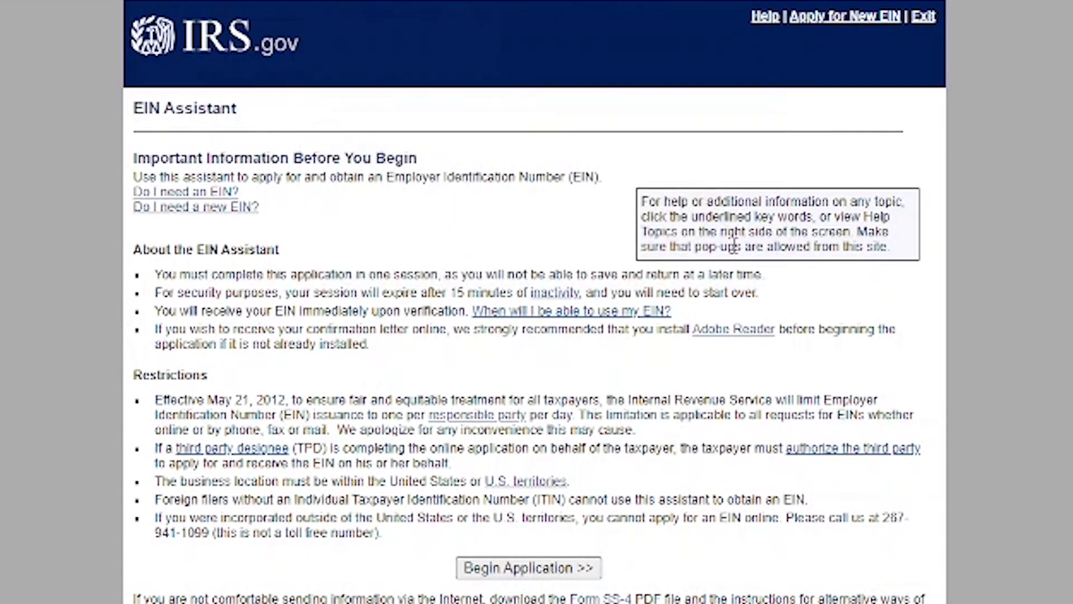
pyautogui.click(547, 567)
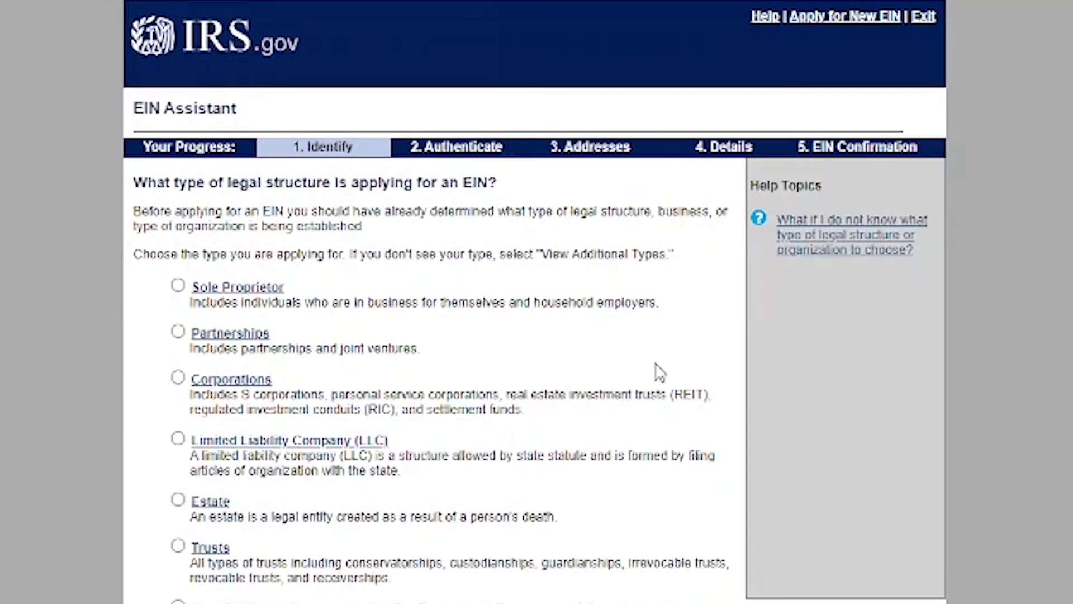
pyautogui.click(177, 285)
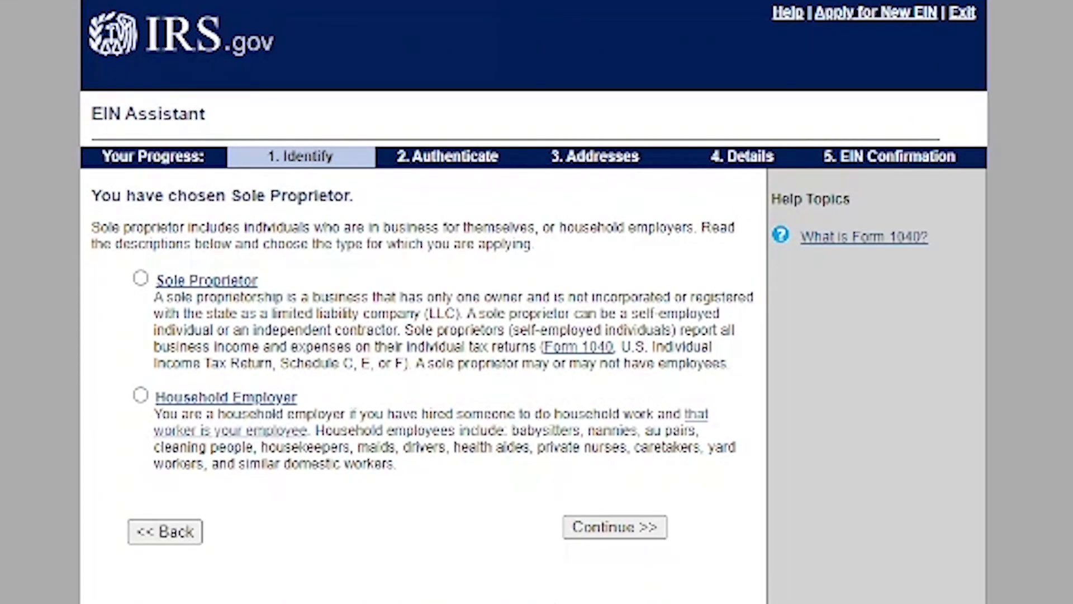
pyautogui.click(139, 277)
pyautogui.click(613, 533)
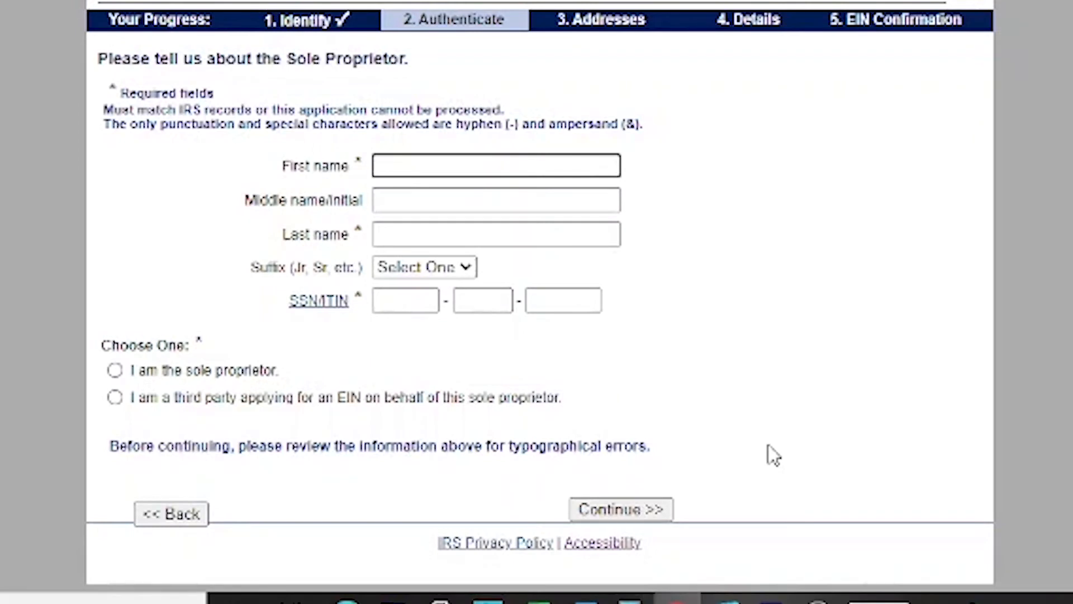
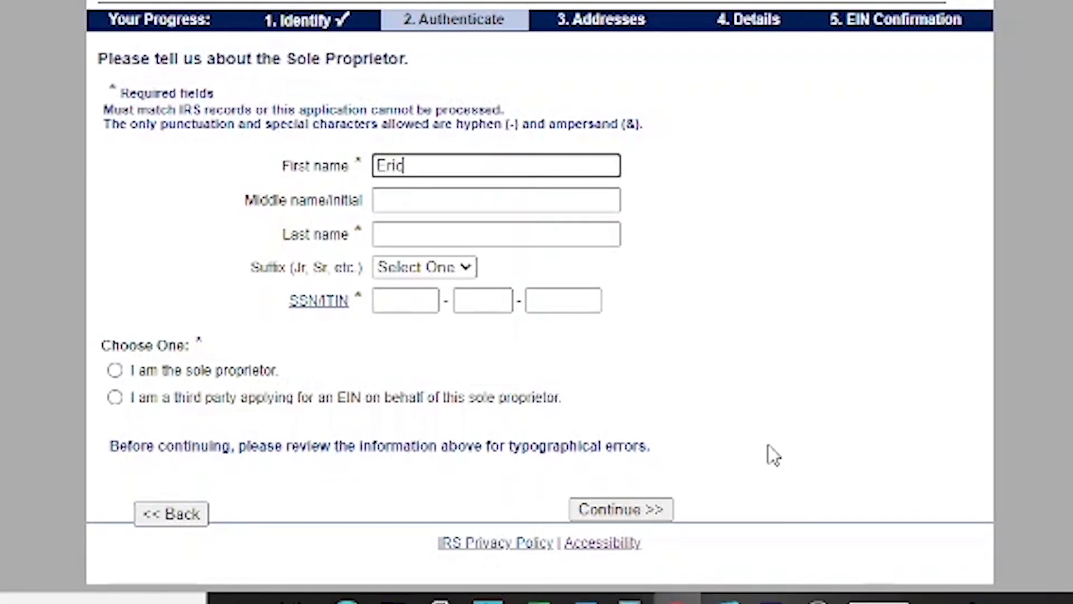
# - Enter the sole proprietor's first name, middle initial and last name, skipping the suffix
pyautogui.press('Tab')
pyautogui.press('Tab')
pyautogui.press('Tab')
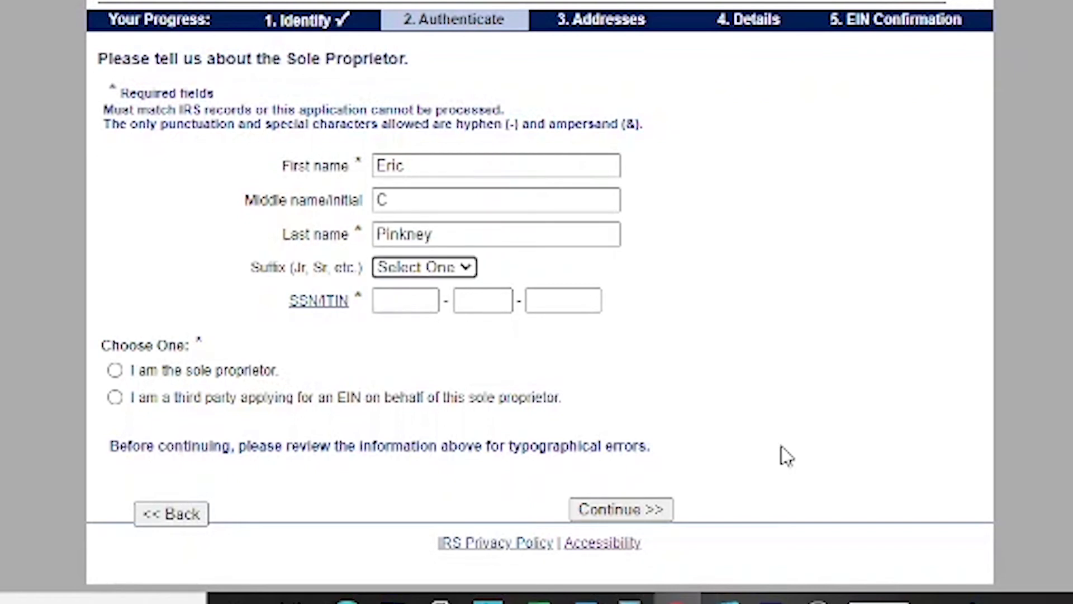
pyautogui.press('Tab')
pyautogui.press('Tab')
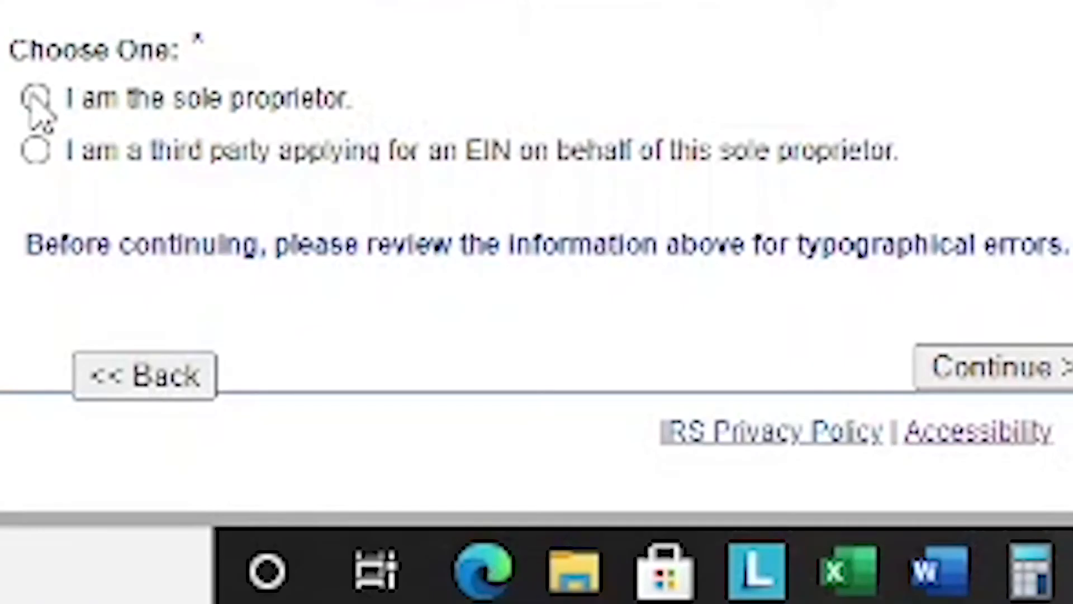
# - Confirm the applicant is the sole proprietor and accept the address and phone details
pyautogui.click(35, 99)
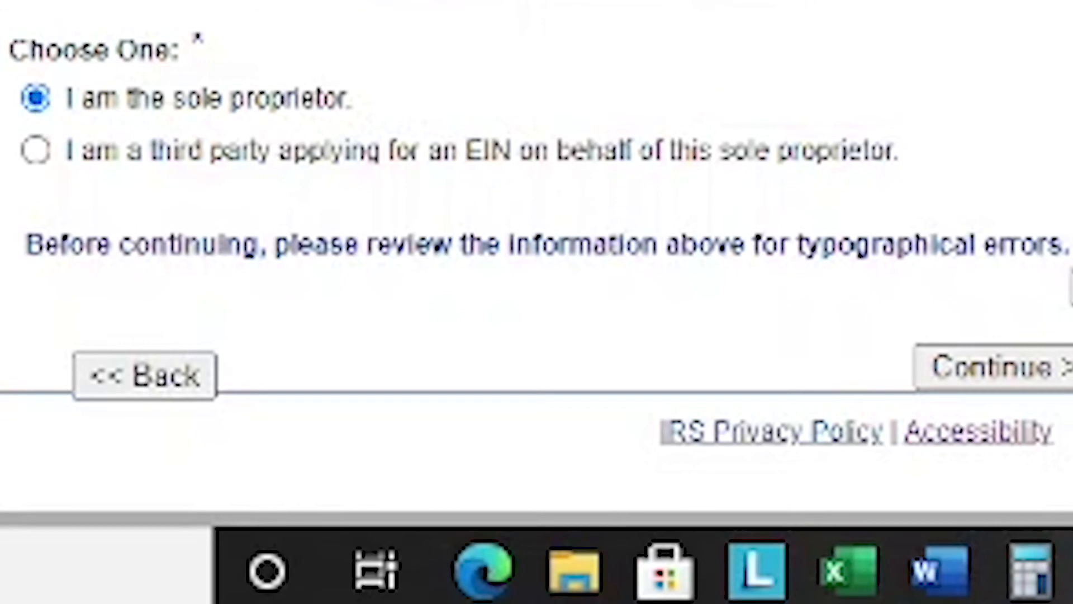
pyautogui.click(1050, 380)
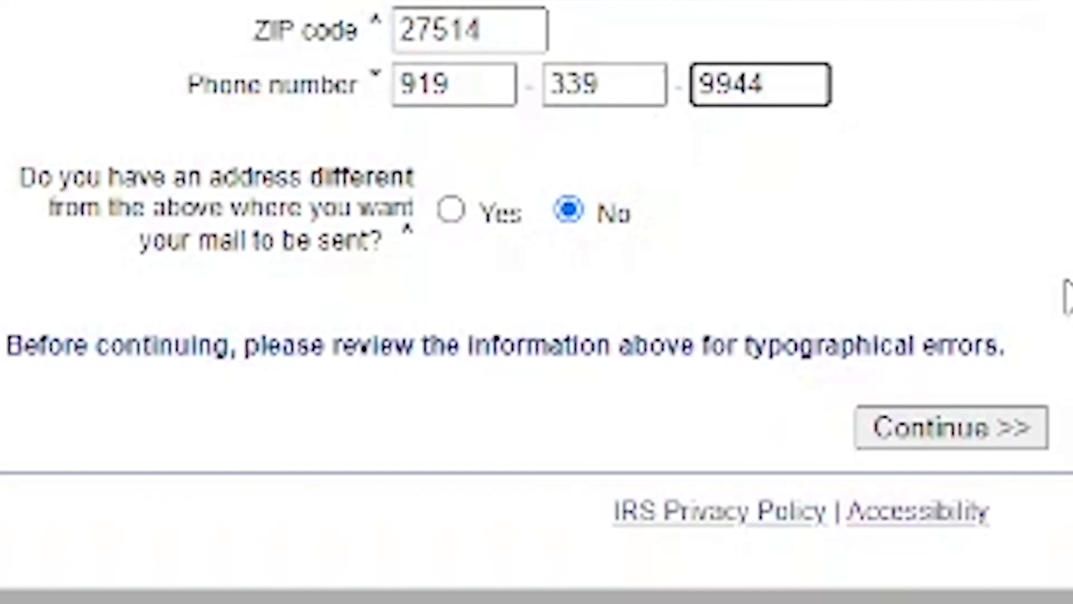
pyautogui.click(955, 427)
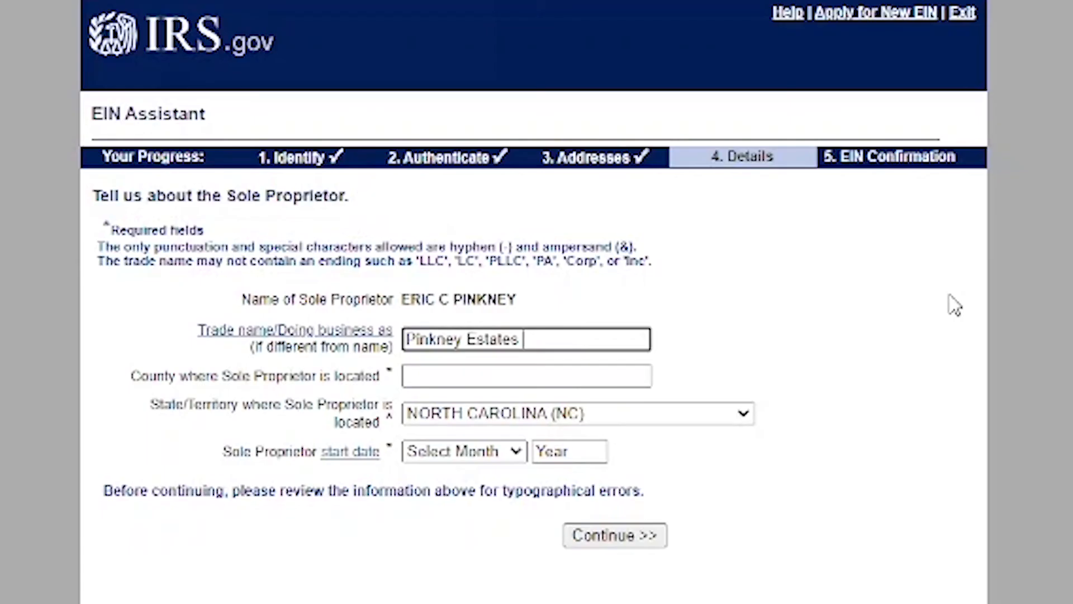
# - Finish the trade name with 'Investments LLC' and enter Orange as the county
pyautogui.write('Investments LLC')
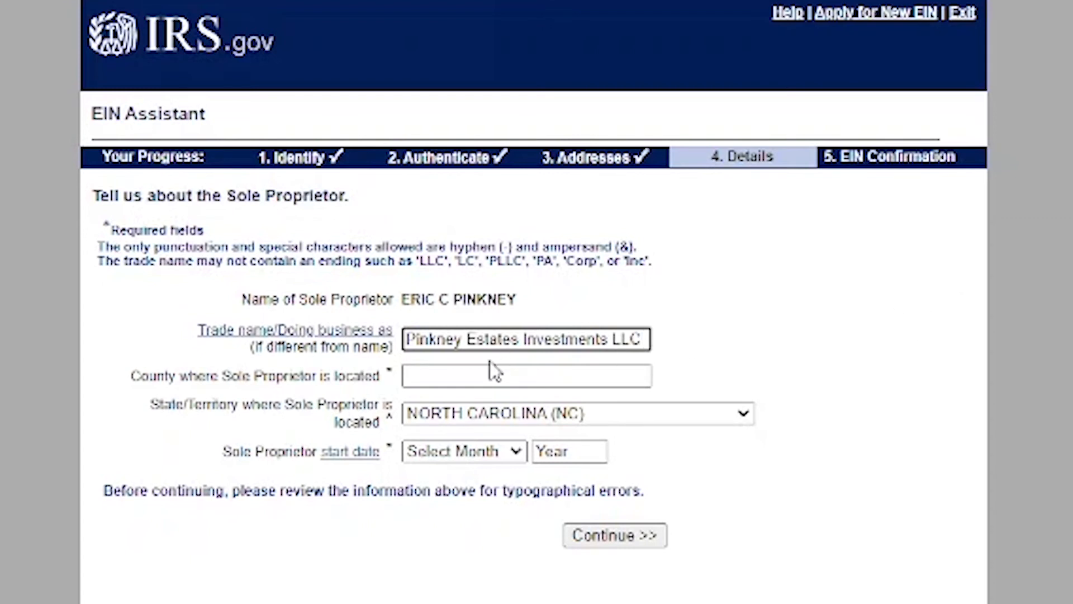
pyautogui.click(465, 375)
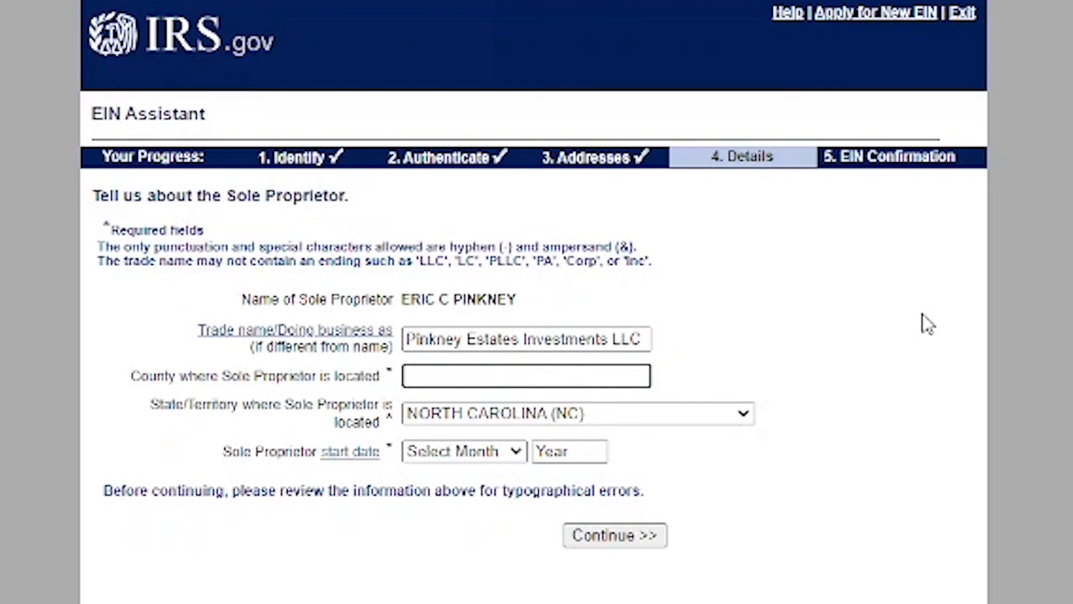
pyautogui.write('Orange')
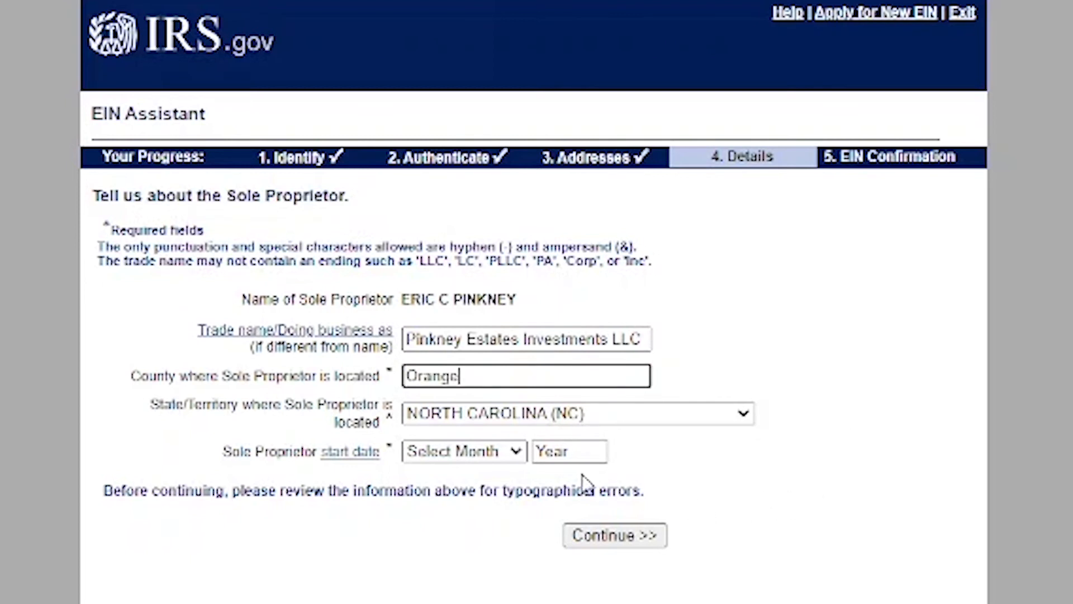
# - Set the business start date to NOVEMBER 2021 and let the site drop the LLC ending
pyautogui.click(506, 456)
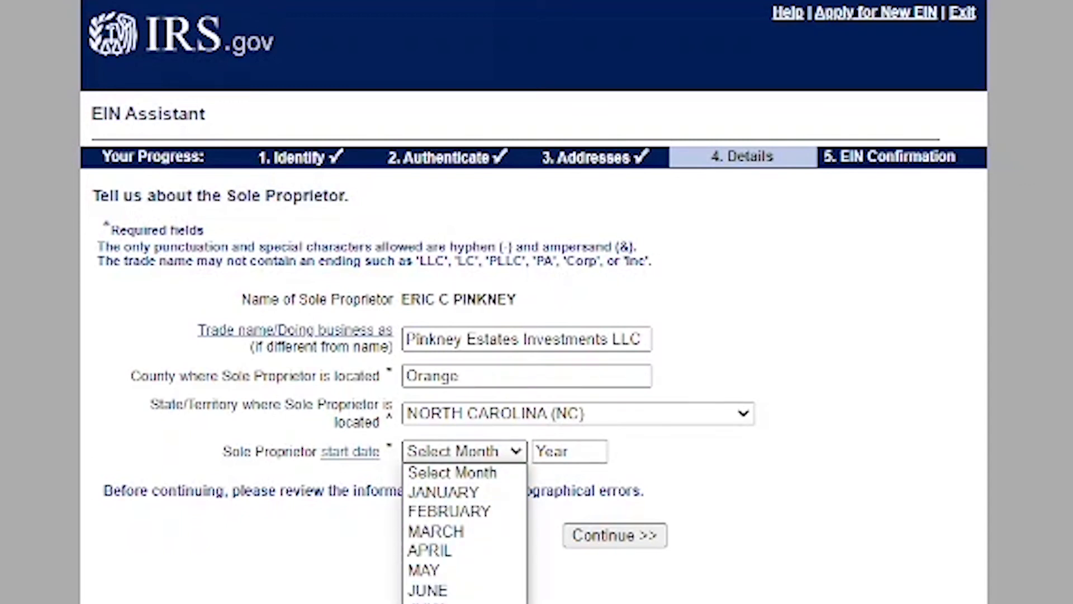
pyautogui.click(447, 603)
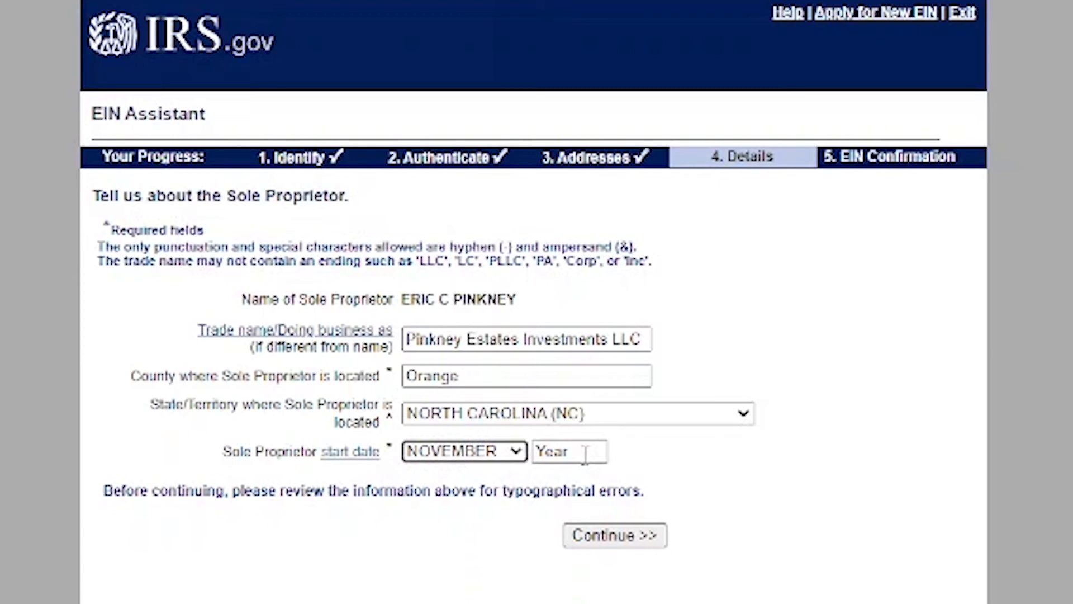
pyautogui.click(584, 454)
pyautogui.write('2021')
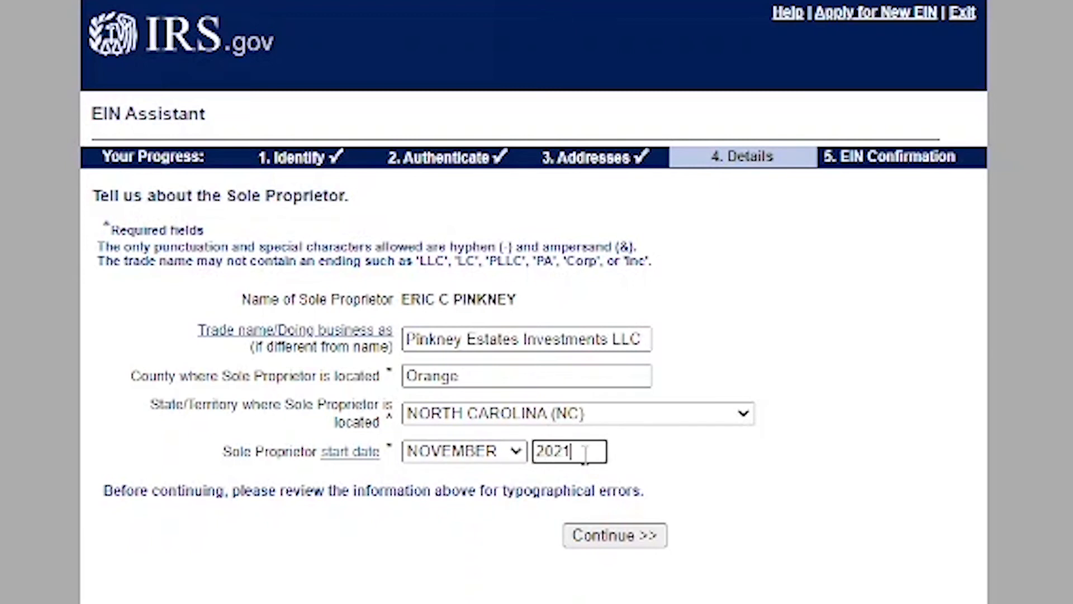
pyautogui.click(627, 538)
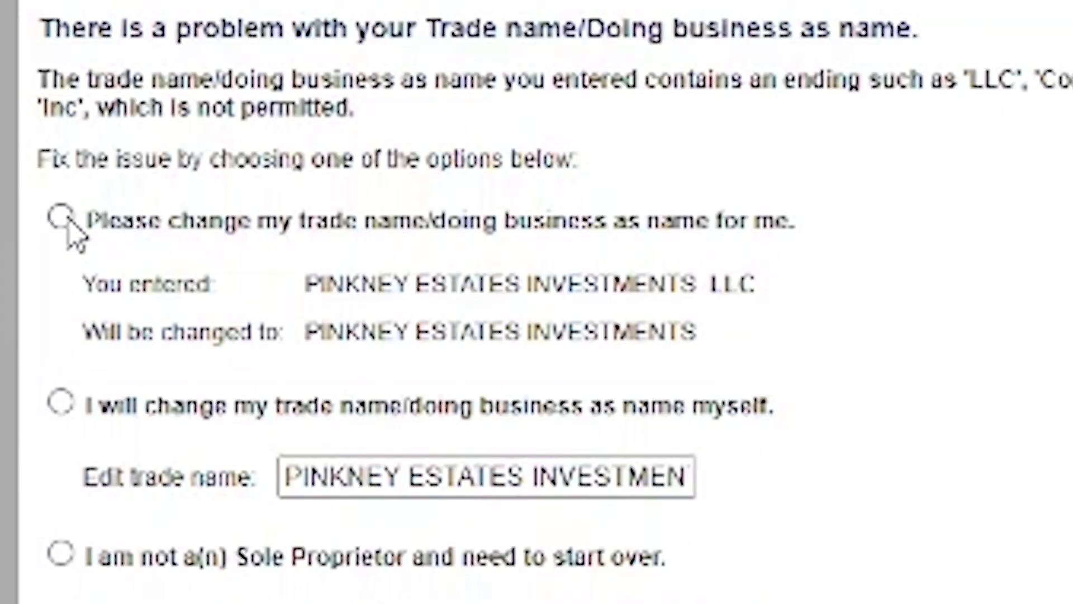
pyautogui.click(66, 221)
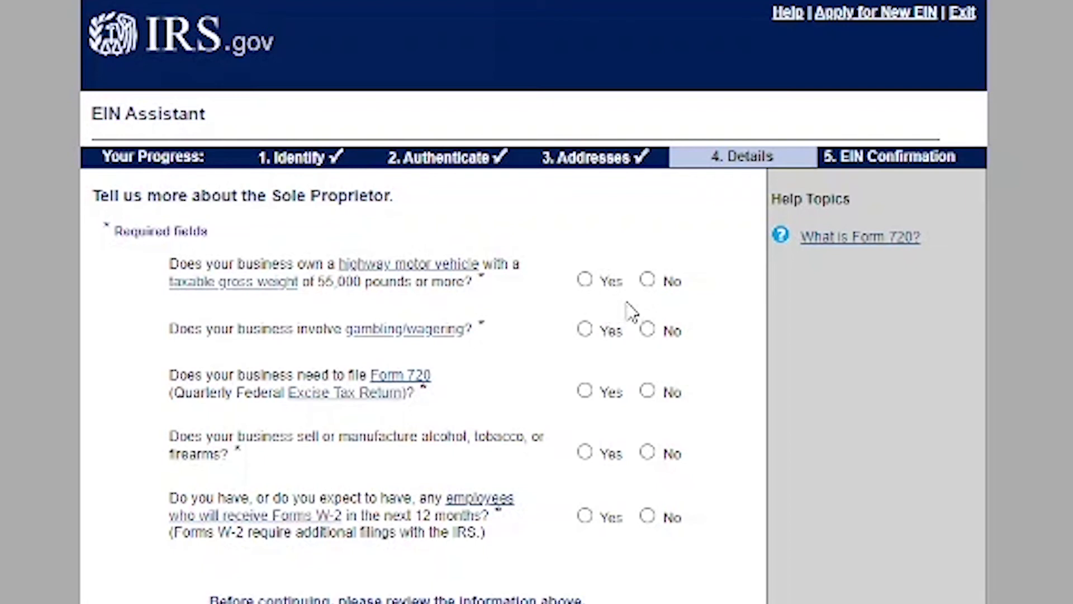
# - Answer No to the five questions, then choose Real Estate, renting owned property, residential rental
pyautogui.click(647, 279)
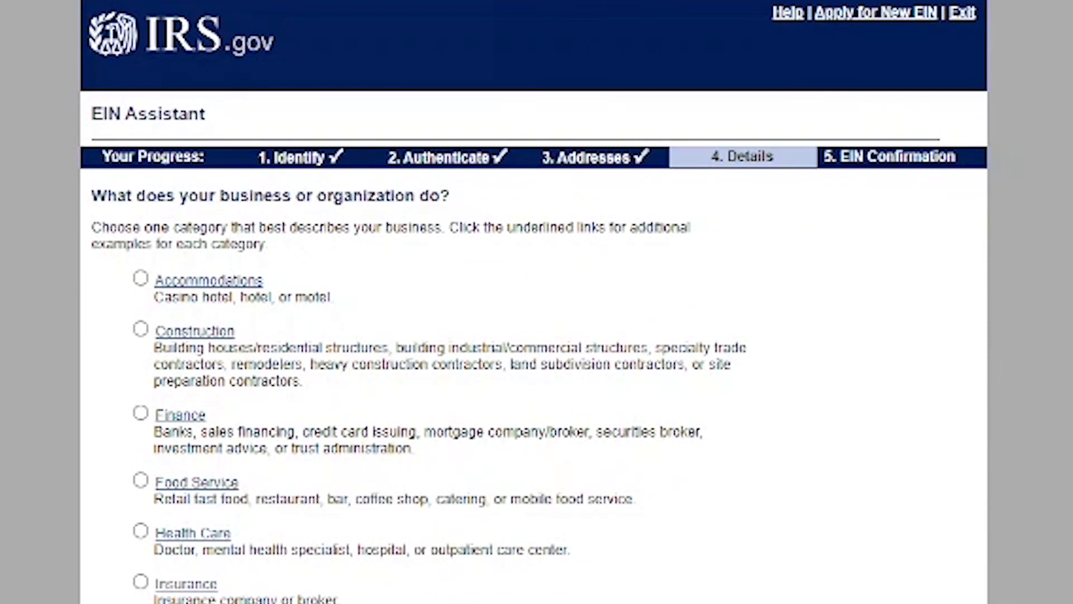
pyautogui.scroll(-7, 447, 302)
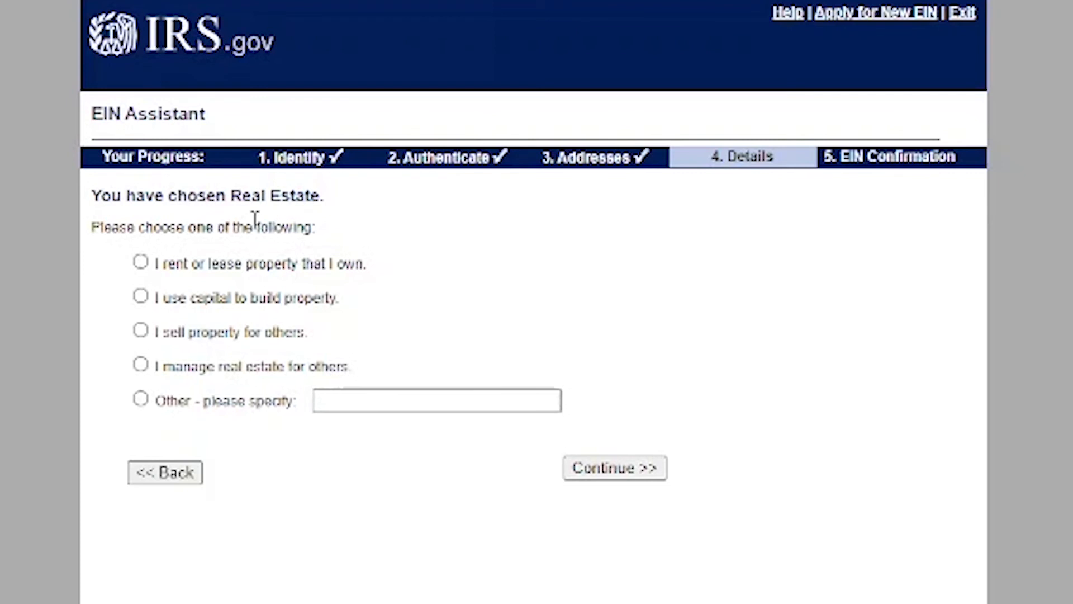
pyautogui.click(141, 262)
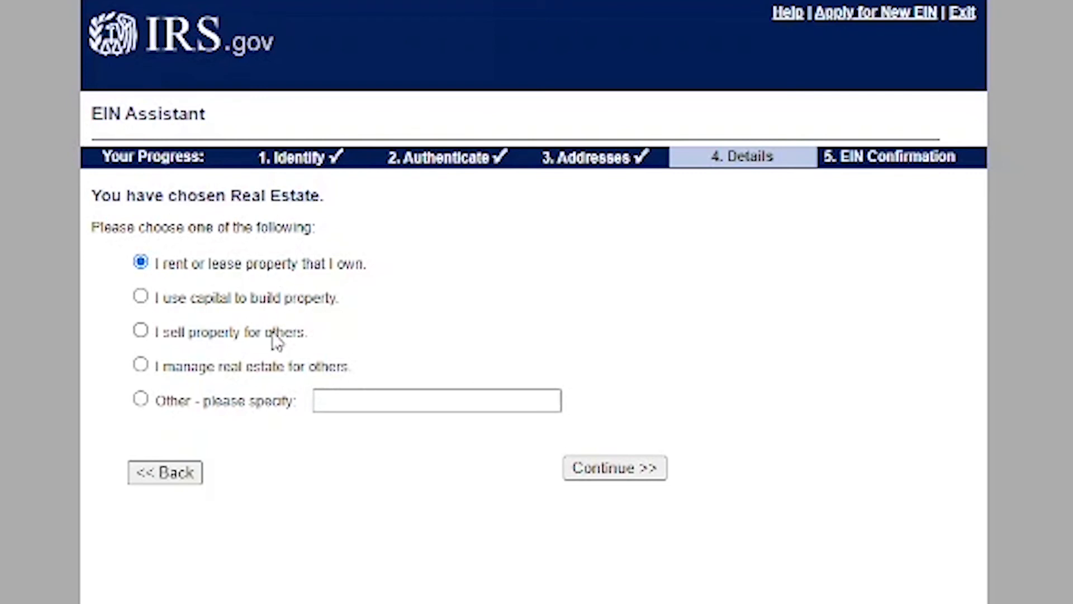
pyautogui.click(609, 470)
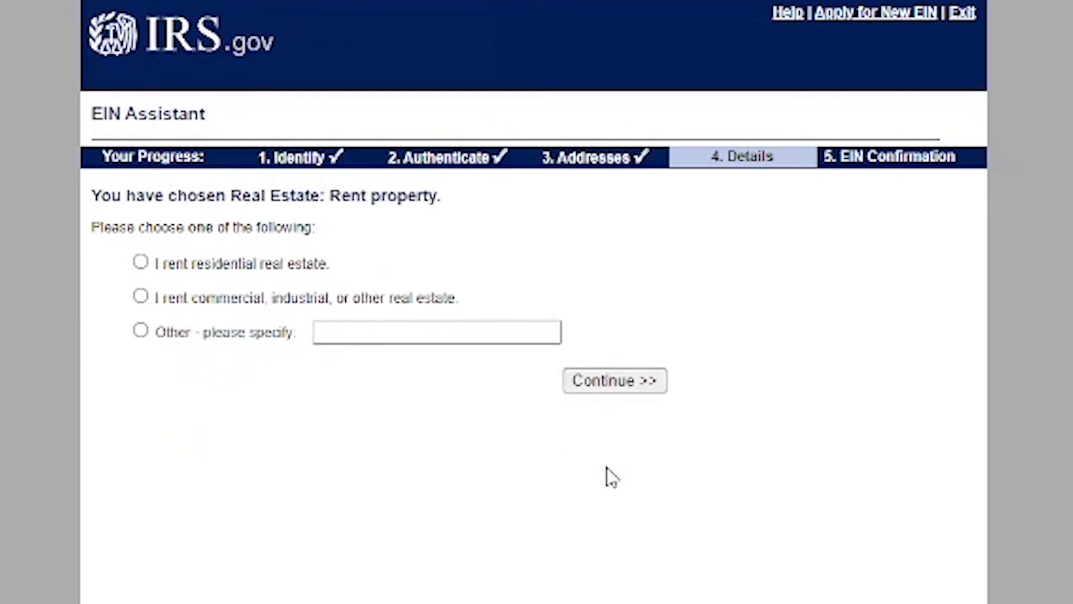
pyautogui.click(140, 262)
pyautogui.click(628, 395)
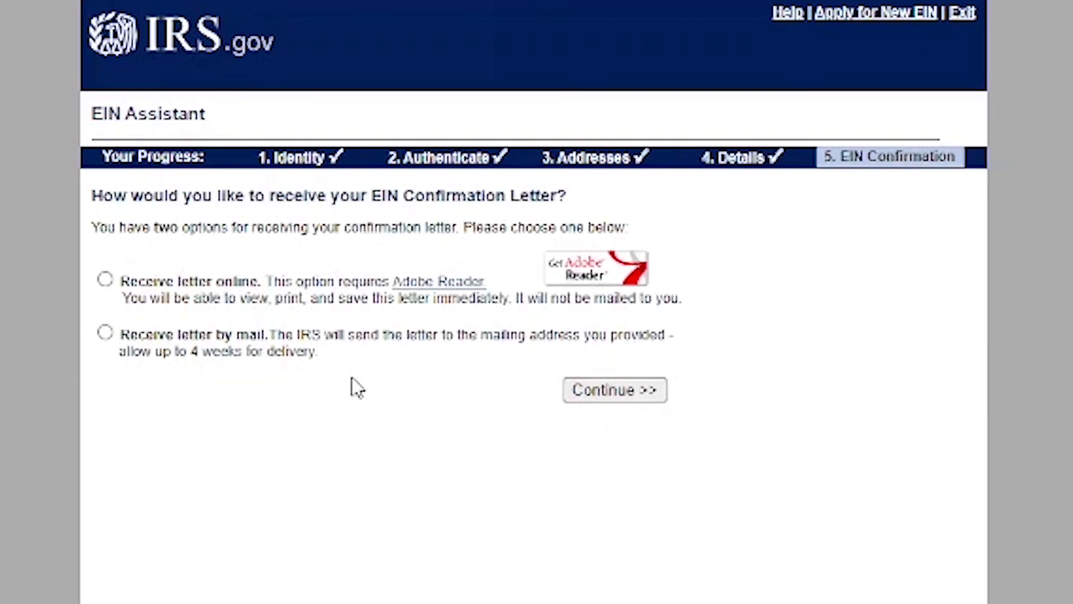
# - Choose 'Receive letter online', submit the application summary, and open the EIN confirmation letter
pyautogui.click(106, 278)
pyautogui.click(622, 395)
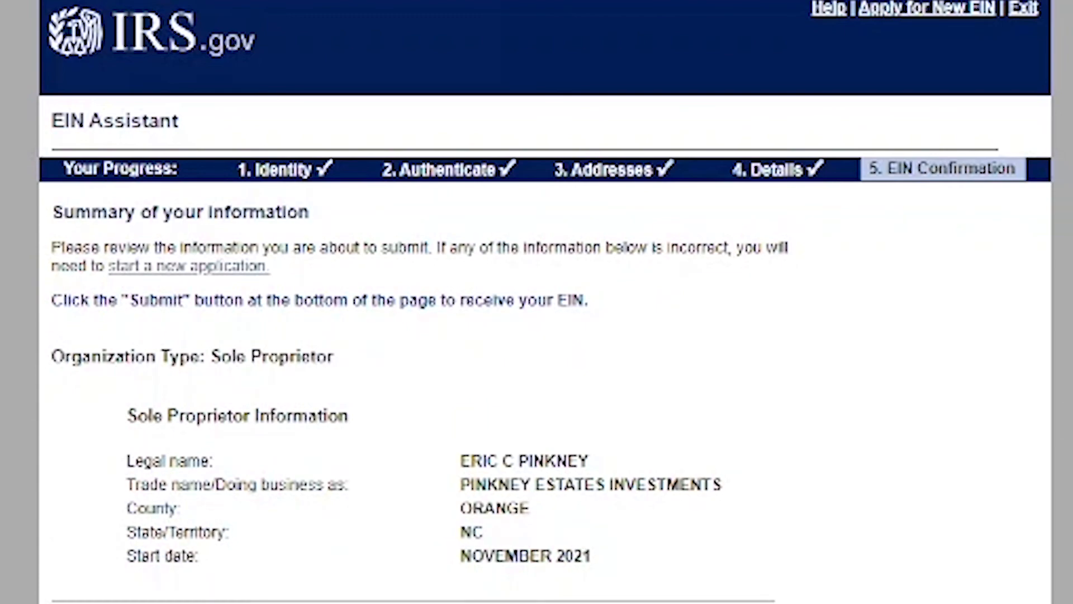
pyautogui.scroll(-10, 545, 301)
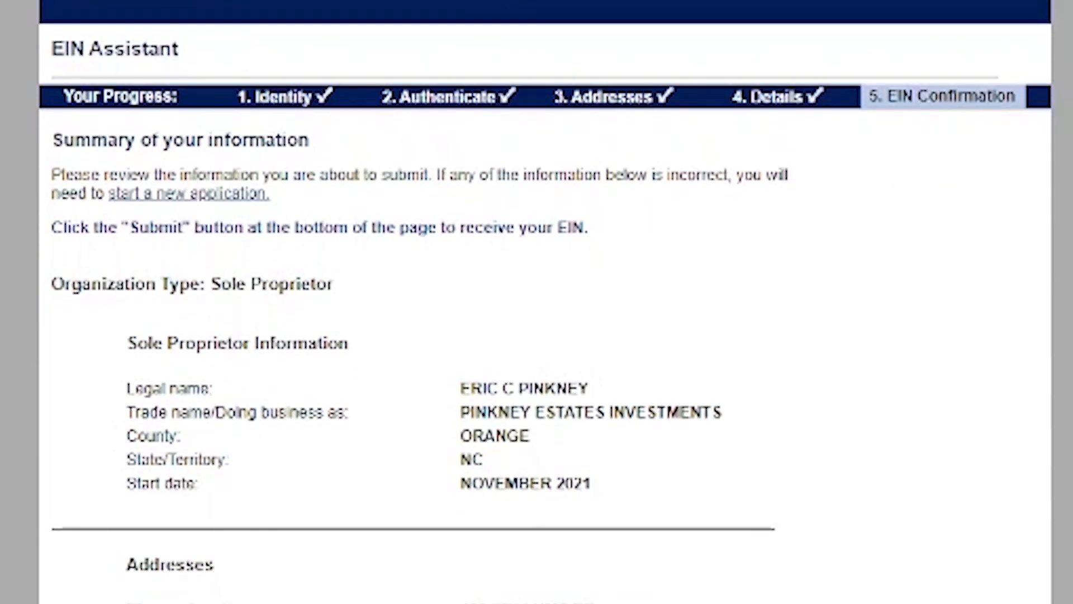
pyautogui.scroll(-1, 414, 302)
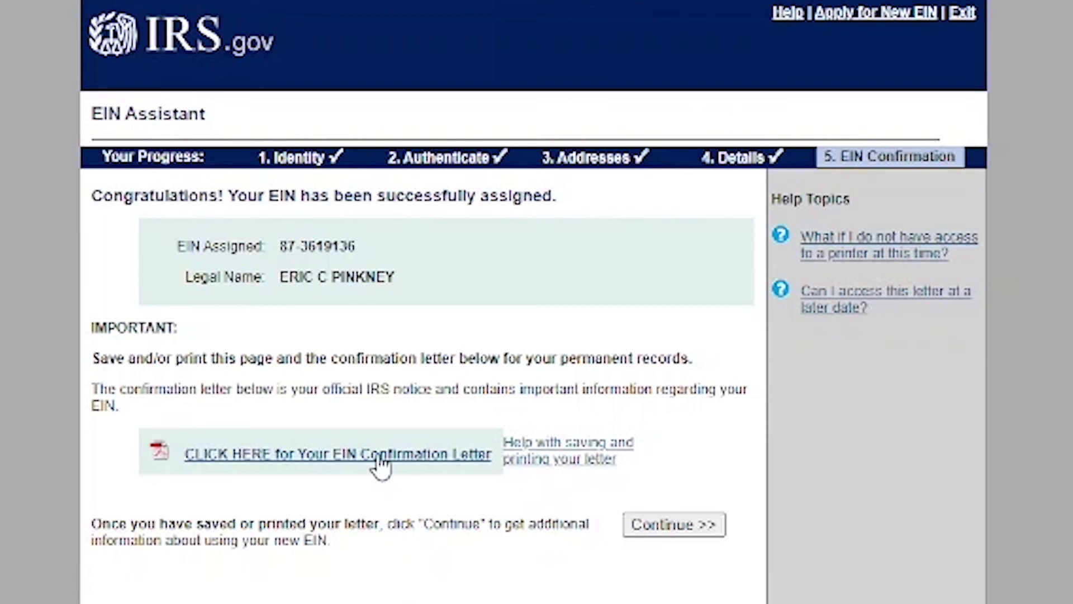
pyautogui.click(376, 459)
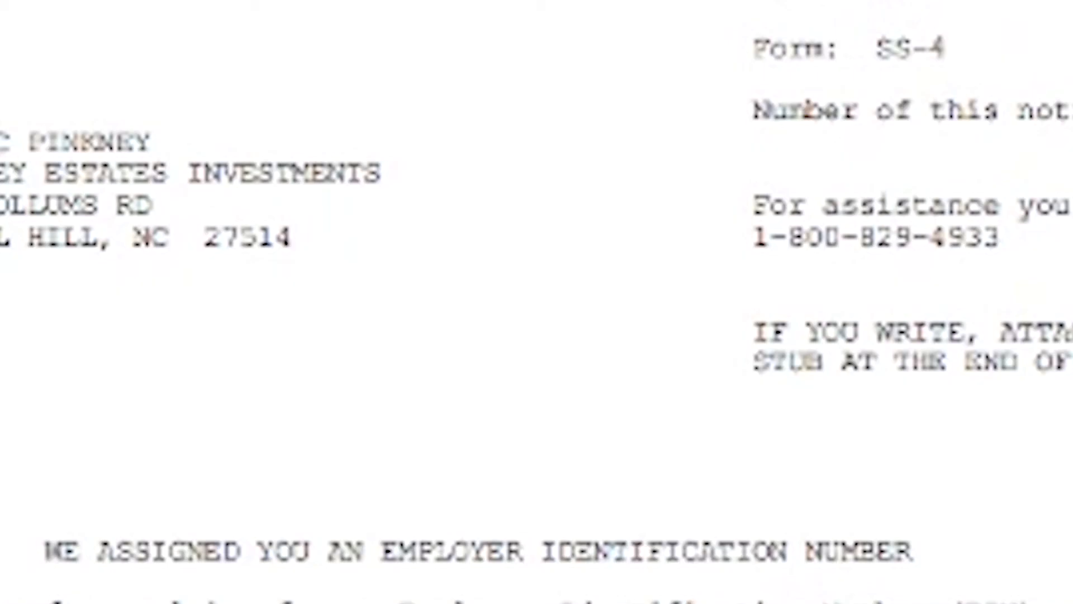